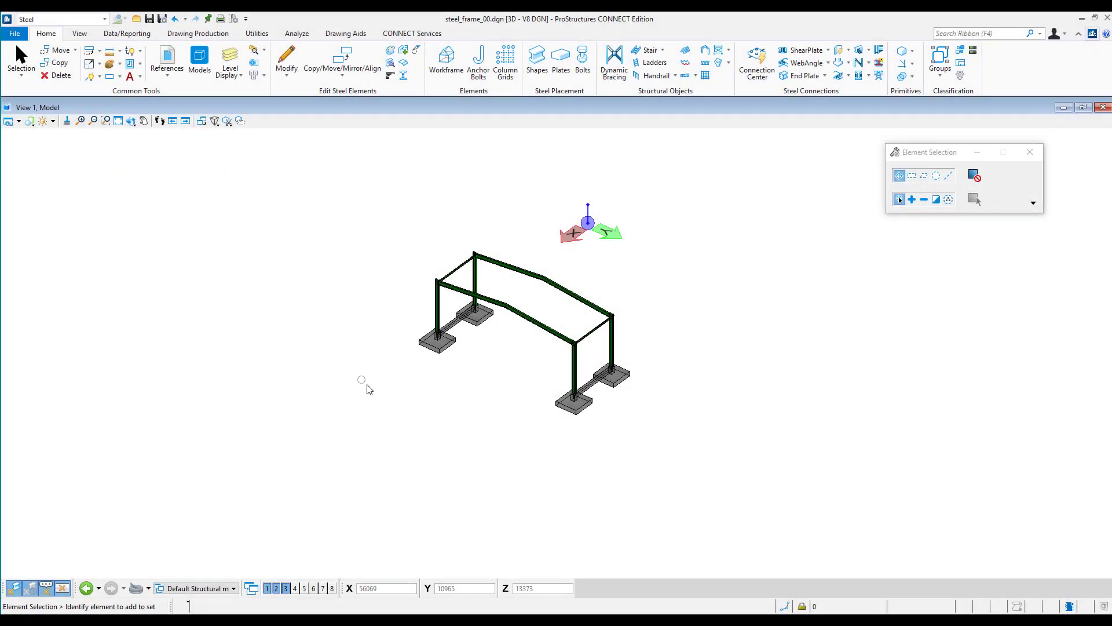
Orbit the view to inspect the steel frame from another side.
shift+middle_drag(352, 360, 938, 407)
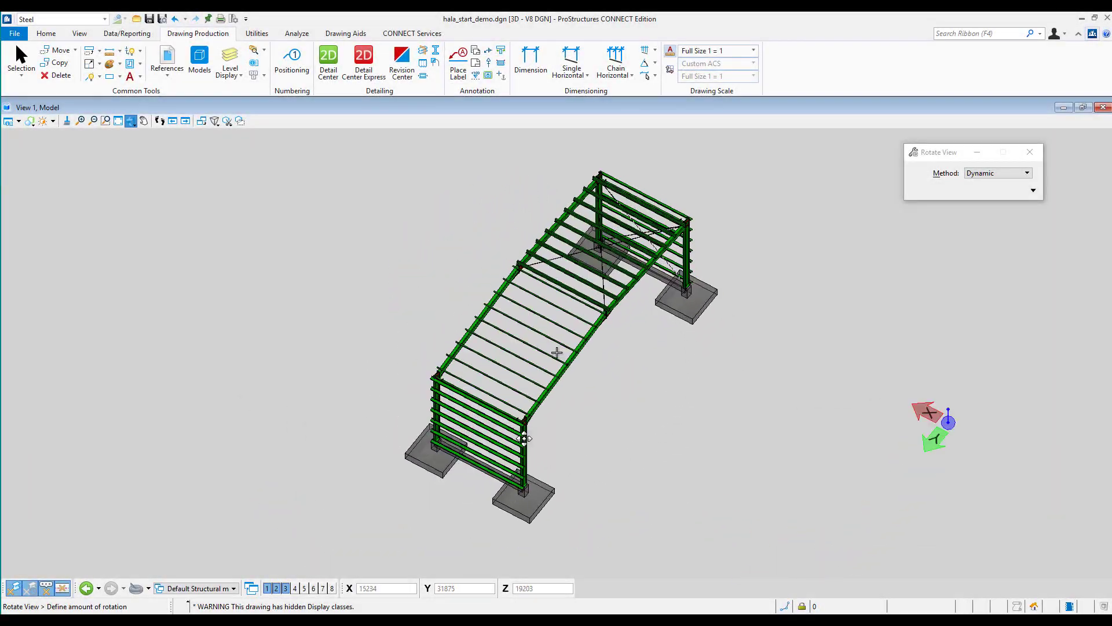
click(332, 443)
click(332, 443)
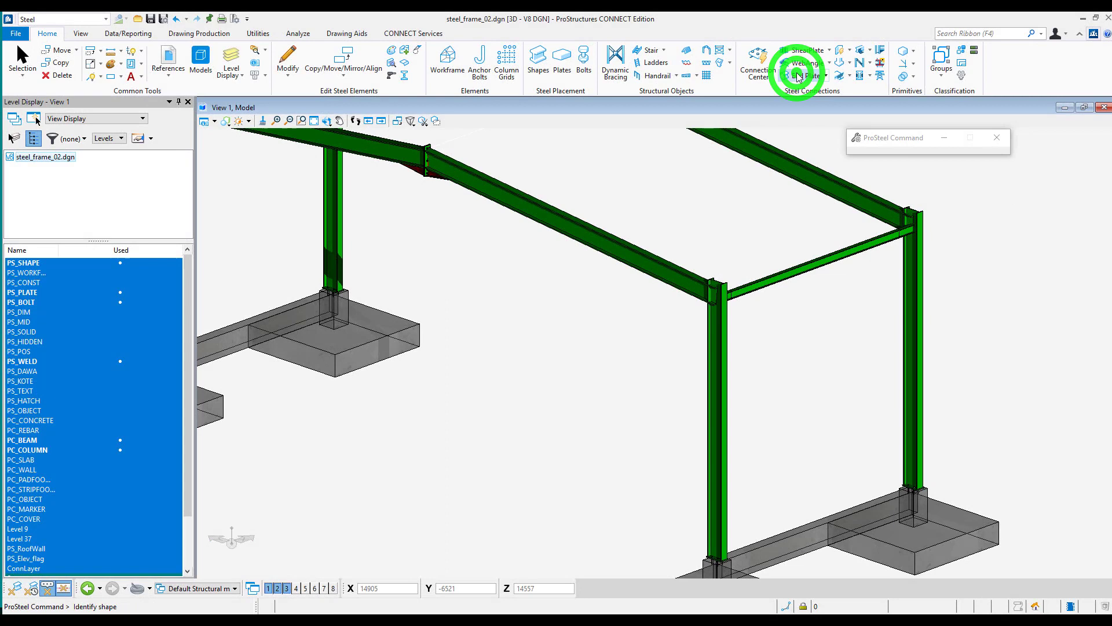
Connect the roof beam to the supporting column, then zoom in on the eaves joint.
click(695, 291)
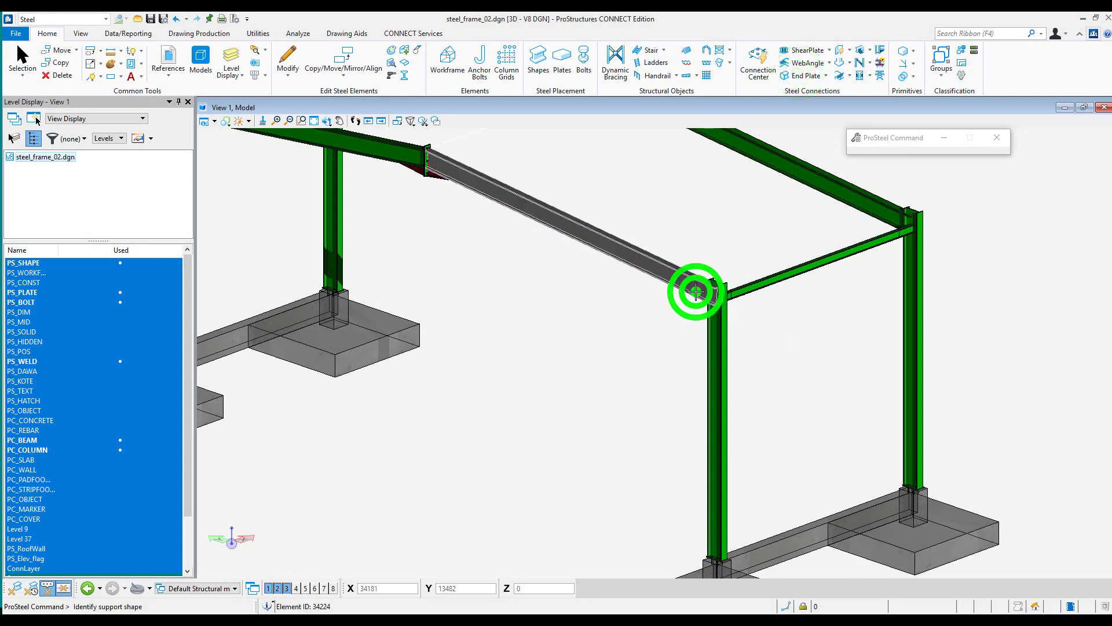
click(721, 324)
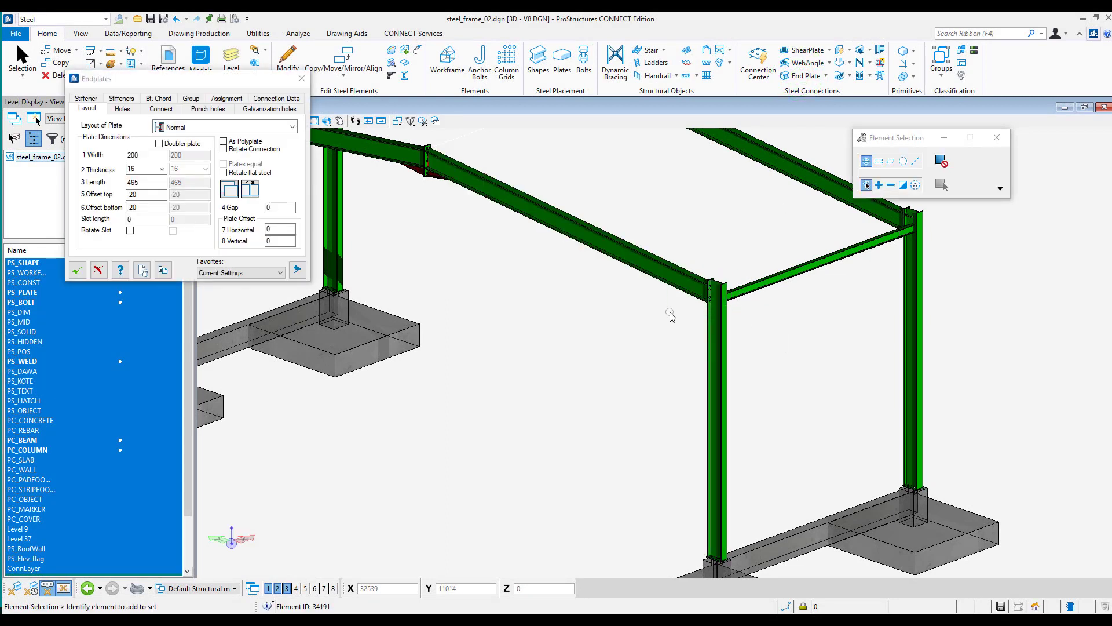
scroll(710, 314, up, 6)
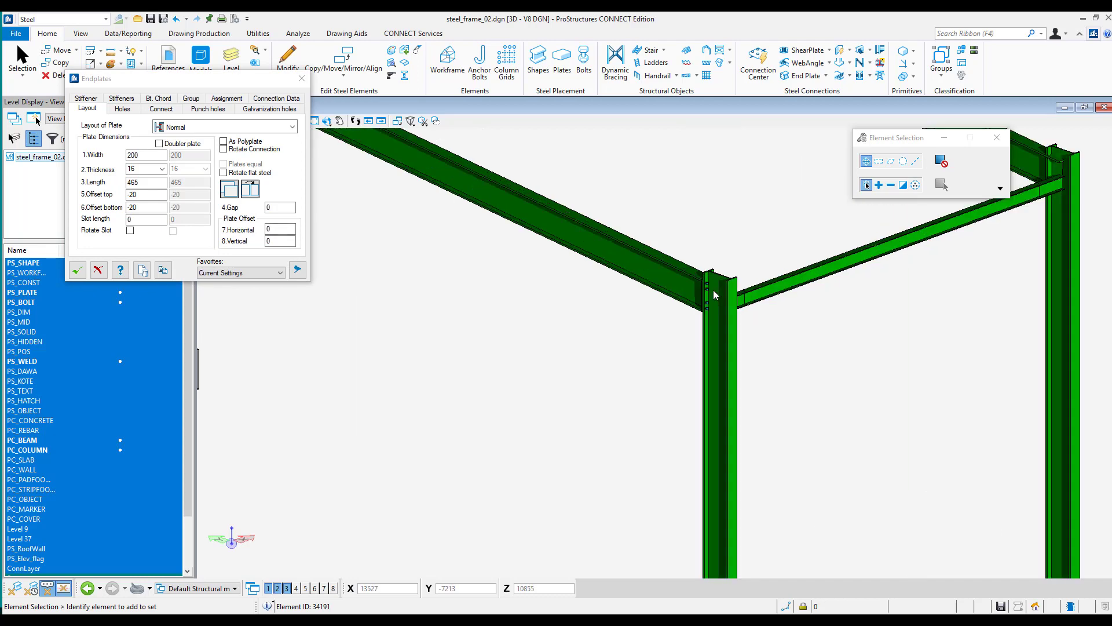
shift+middle_drag(676, 308, 954, 322)
scroll(880, 322, down, 5)
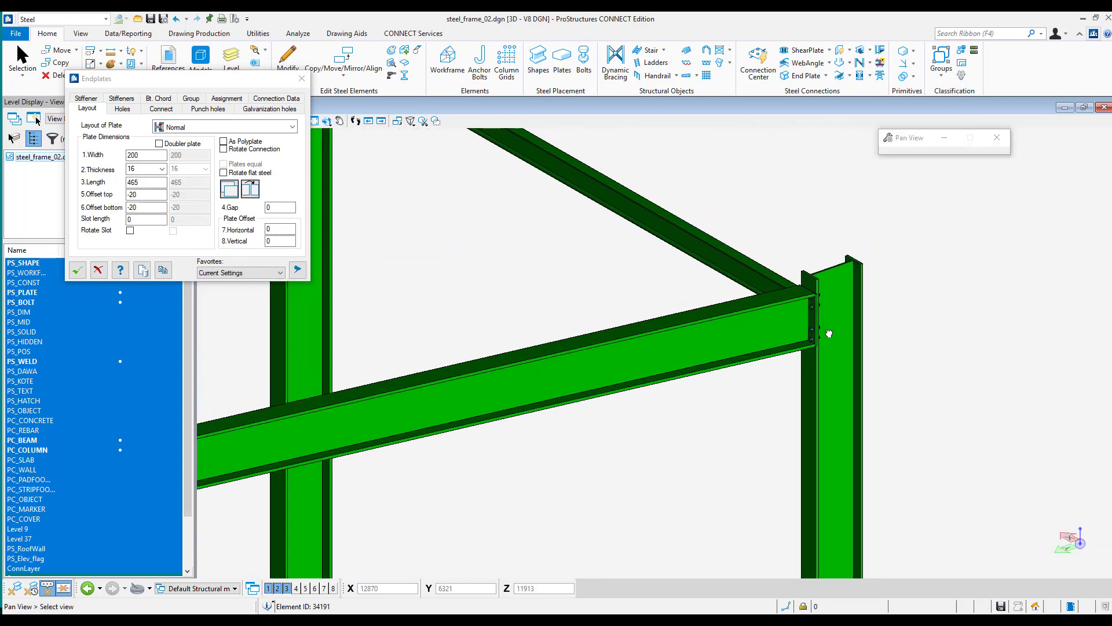
Set end plate thickness 20, length 800, and top and bottom offsets to 0.
click(137, 167)
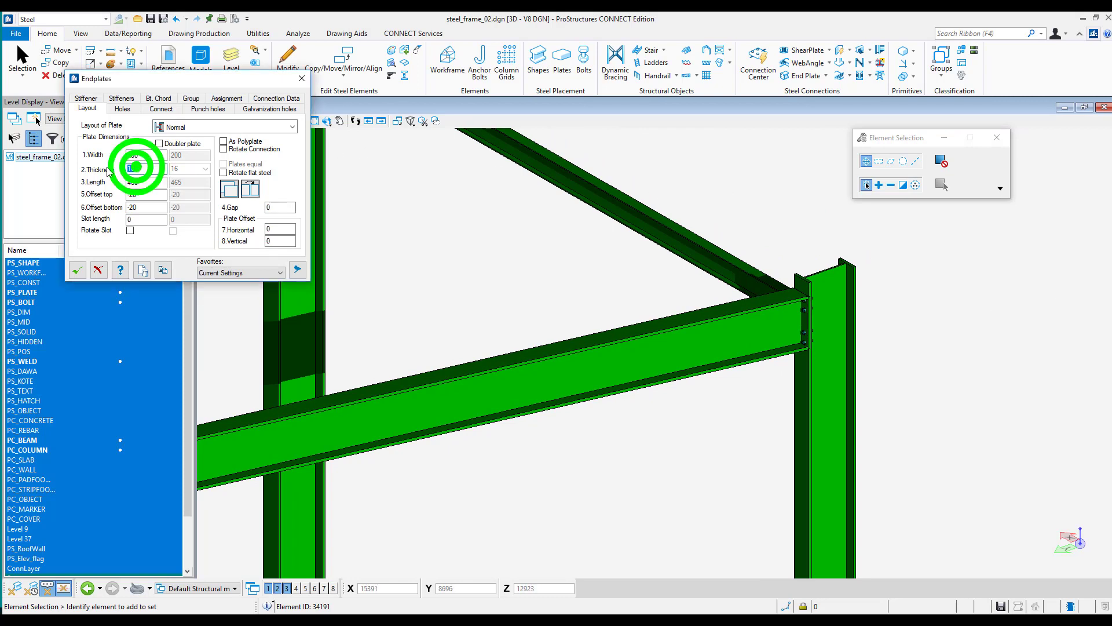
text(20)
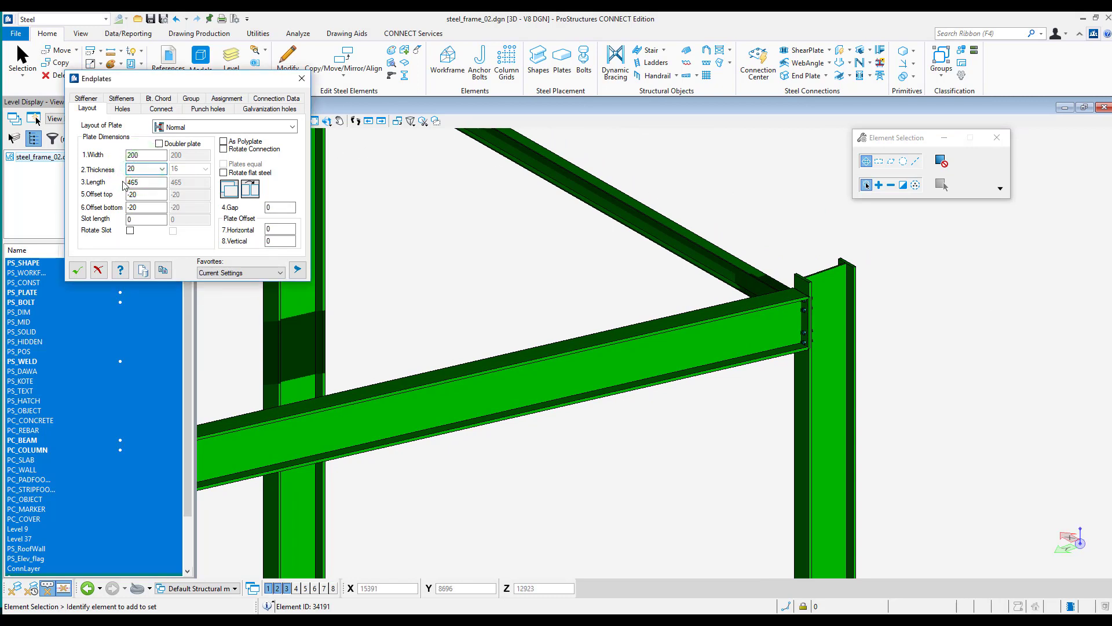
click(138, 182)
text(800)
click(140, 193)
double_click(139, 195)
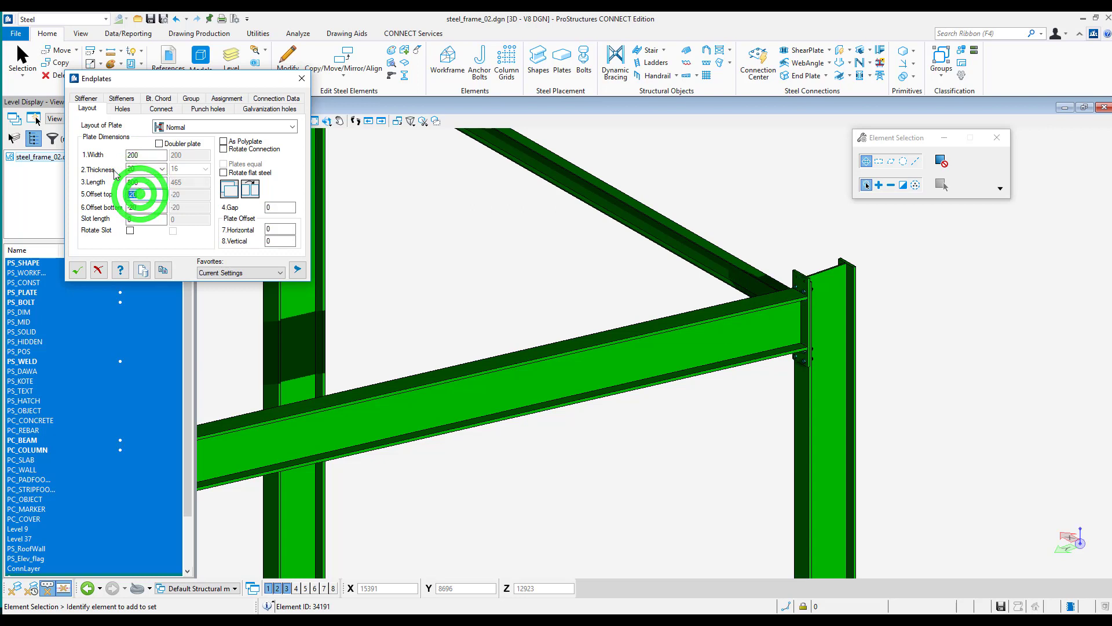
text(0)
click(142, 208)
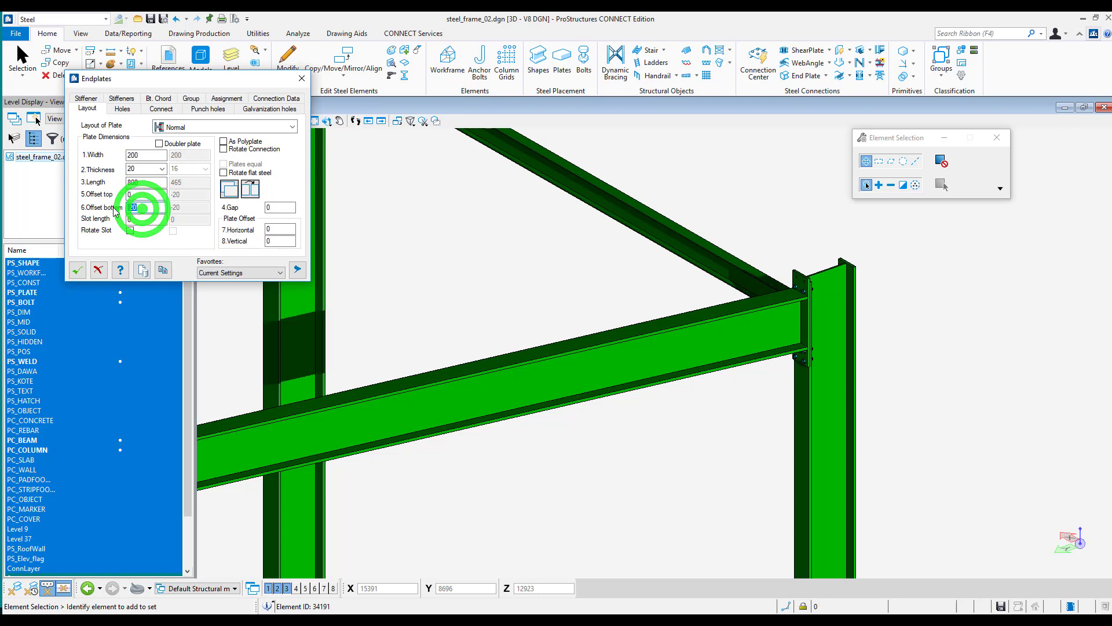
text(0)
Set the plate's horizontal offset to 10 and vertical offset to -60.
click(270, 229)
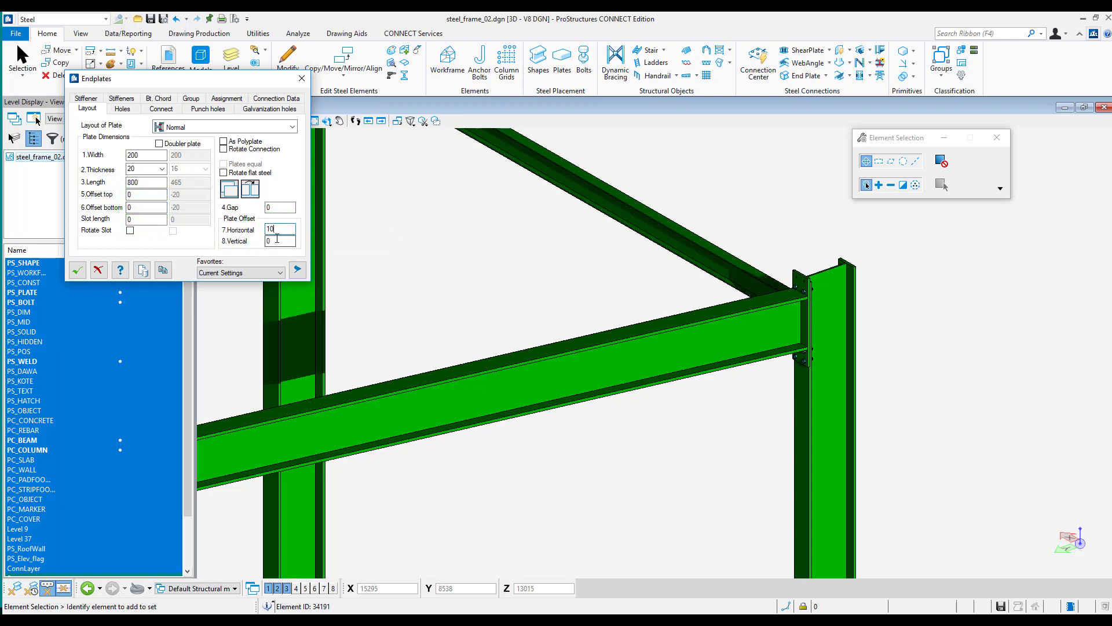
click(277, 238)
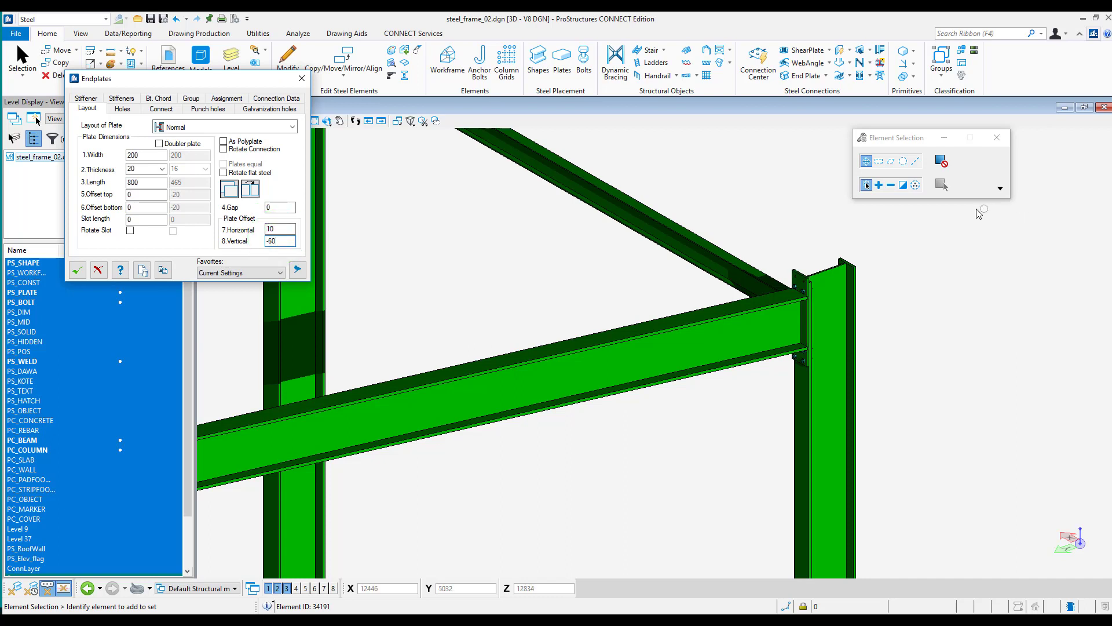
click(123, 108)
Use five hole rows with upside 65, middle 100, downside 80, and horizontal spacing 80.
click(155, 152)
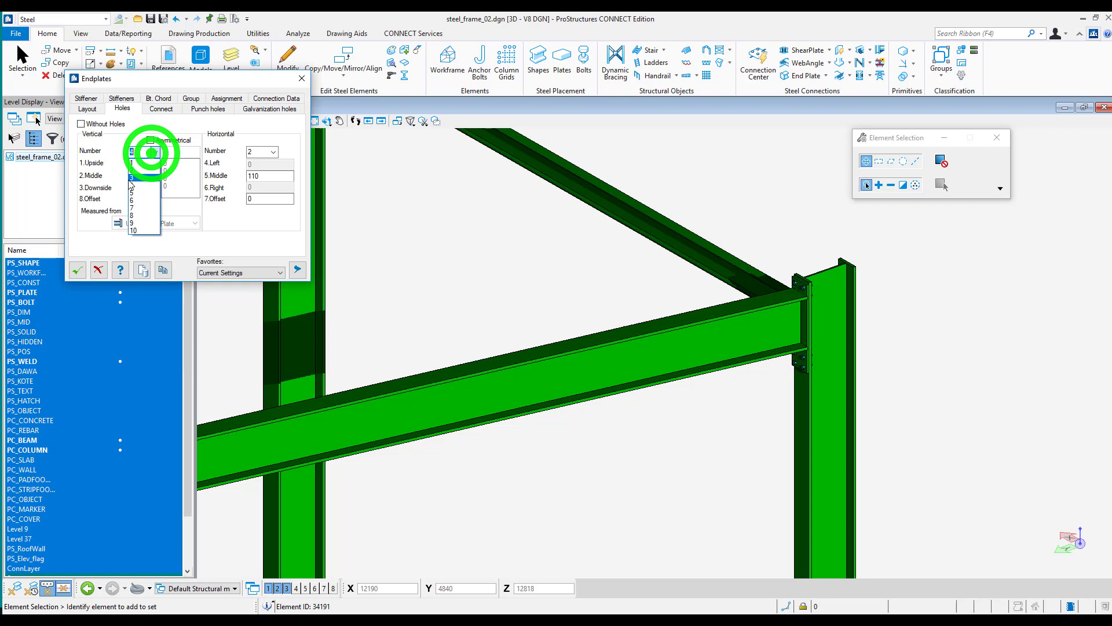
click(137, 190)
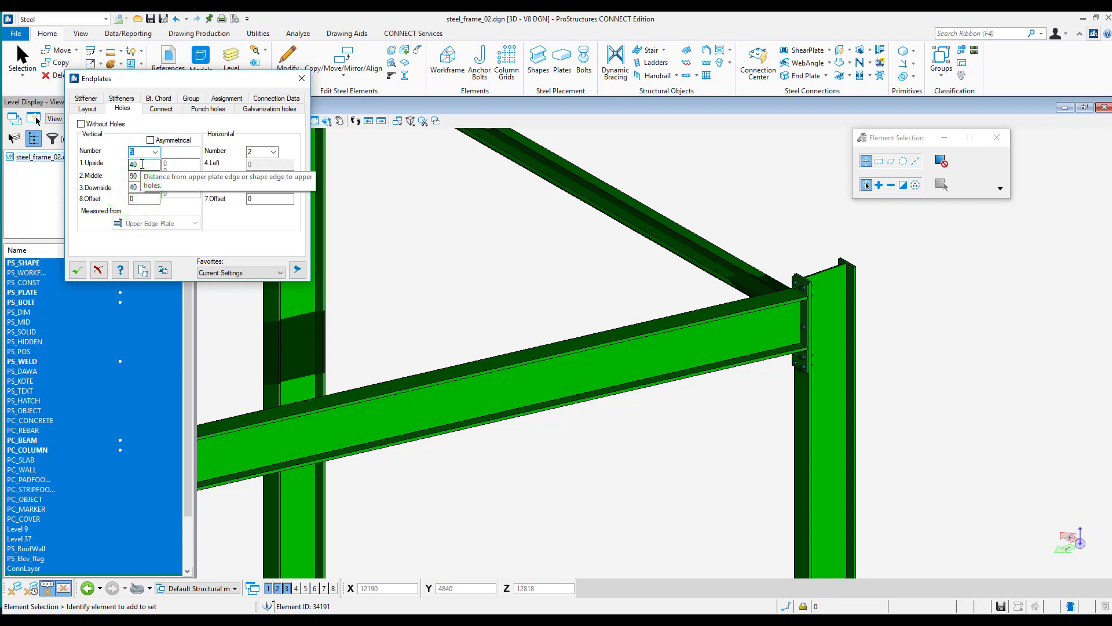
click(142, 164)
text(65)
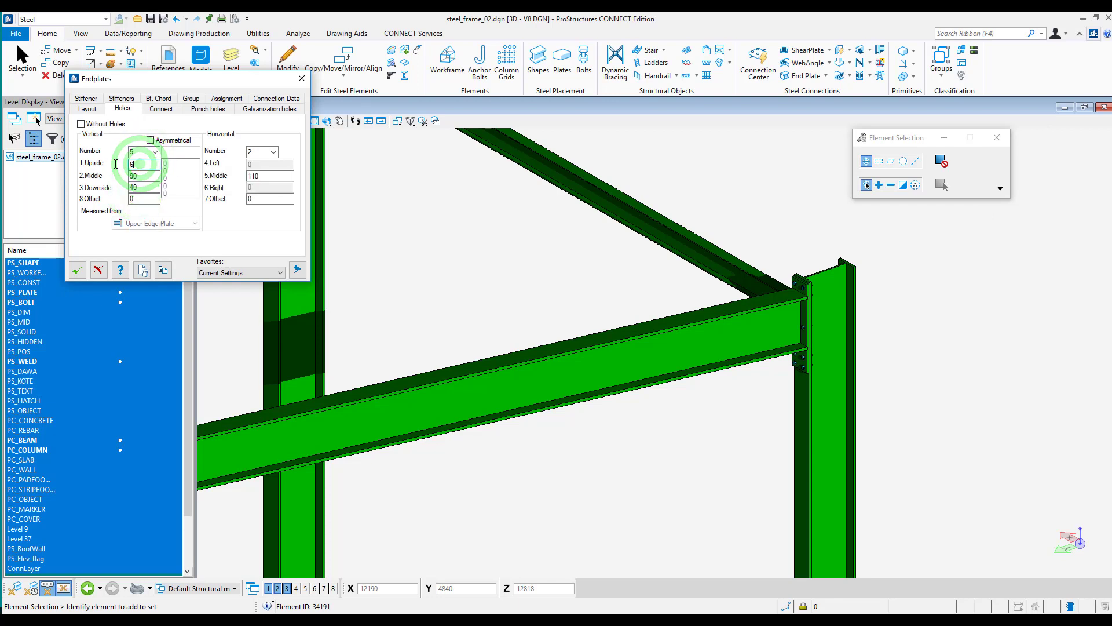
click(146, 177)
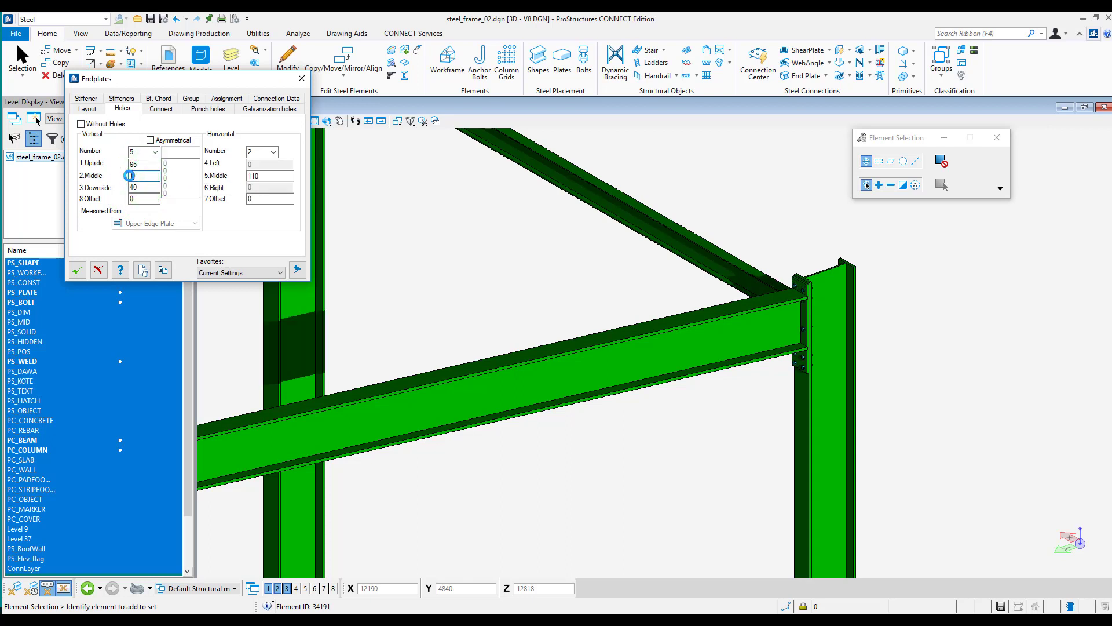
click(139, 187)
click(262, 175)
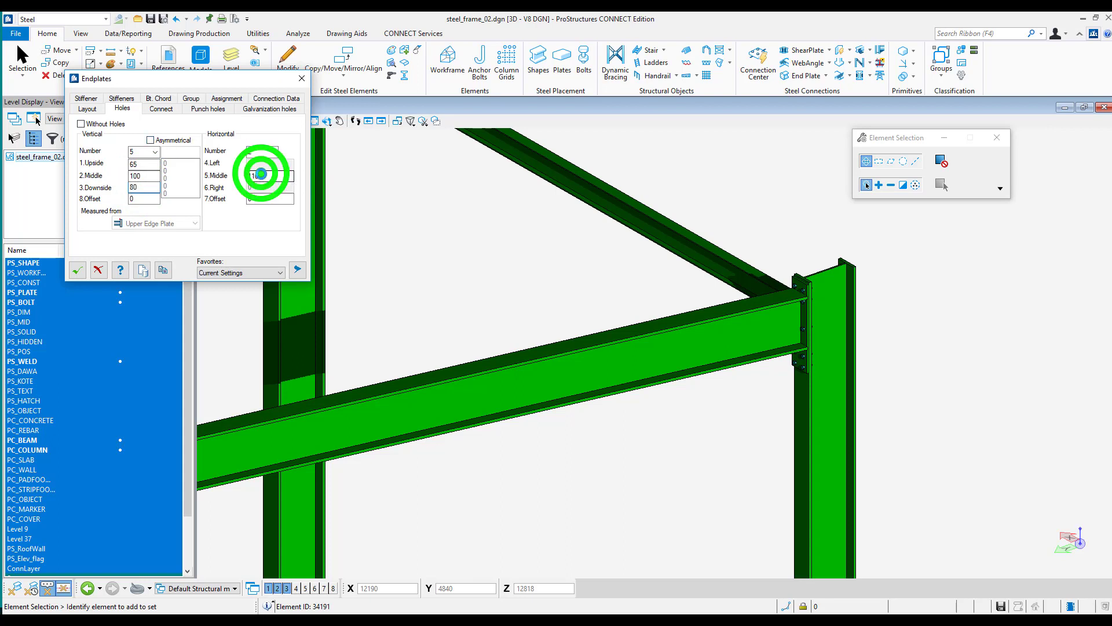
text(80)
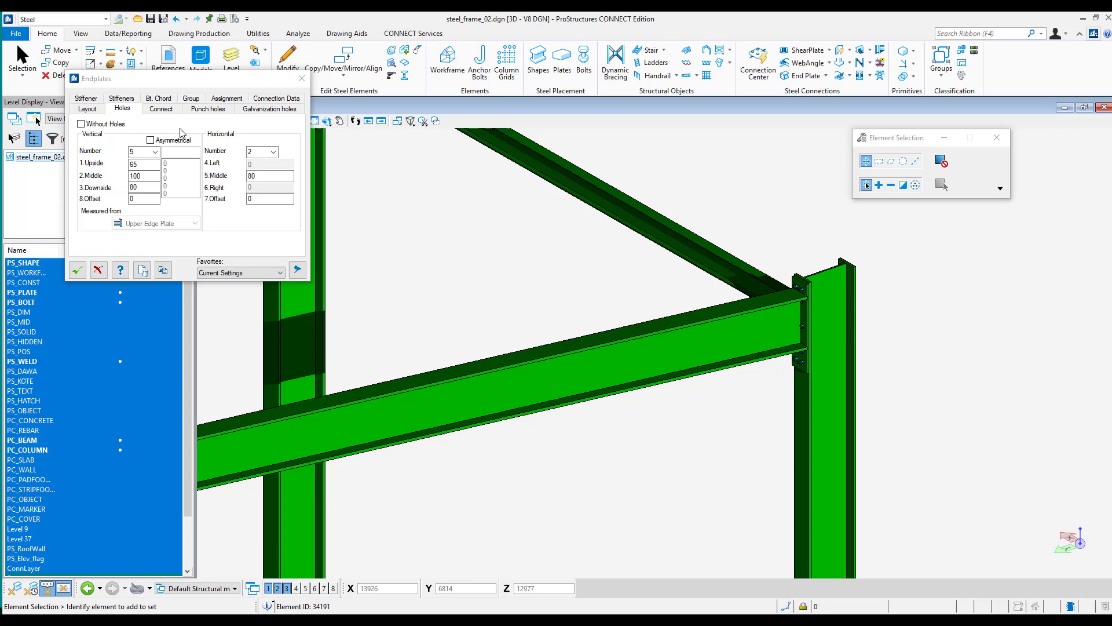
click(167, 108)
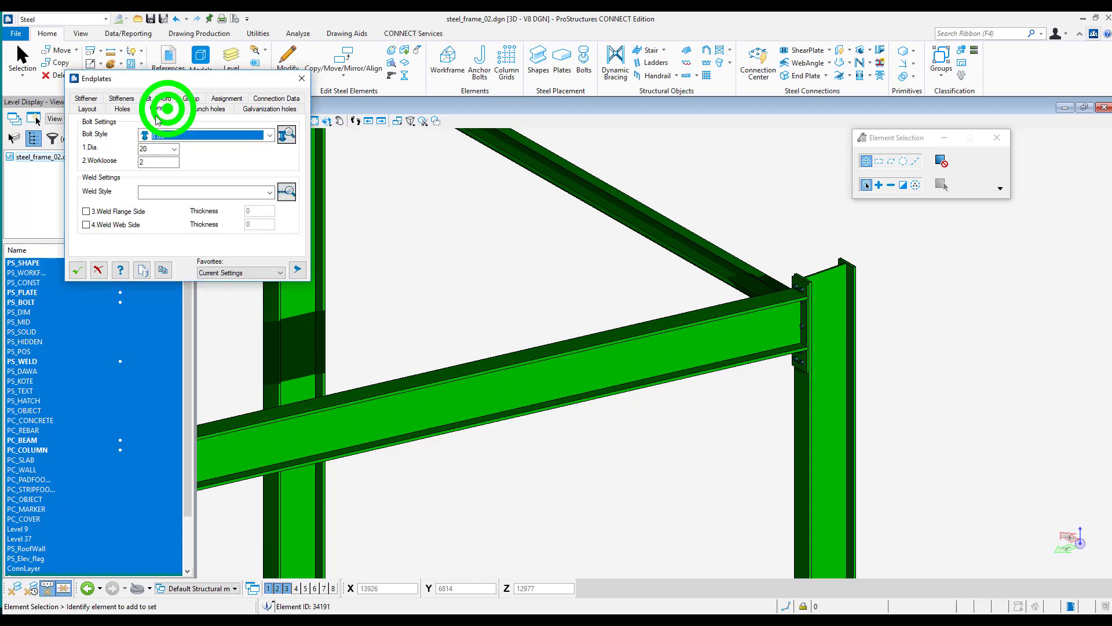
Choose DIN931 bolts with diameter 24.
click(264, 137)
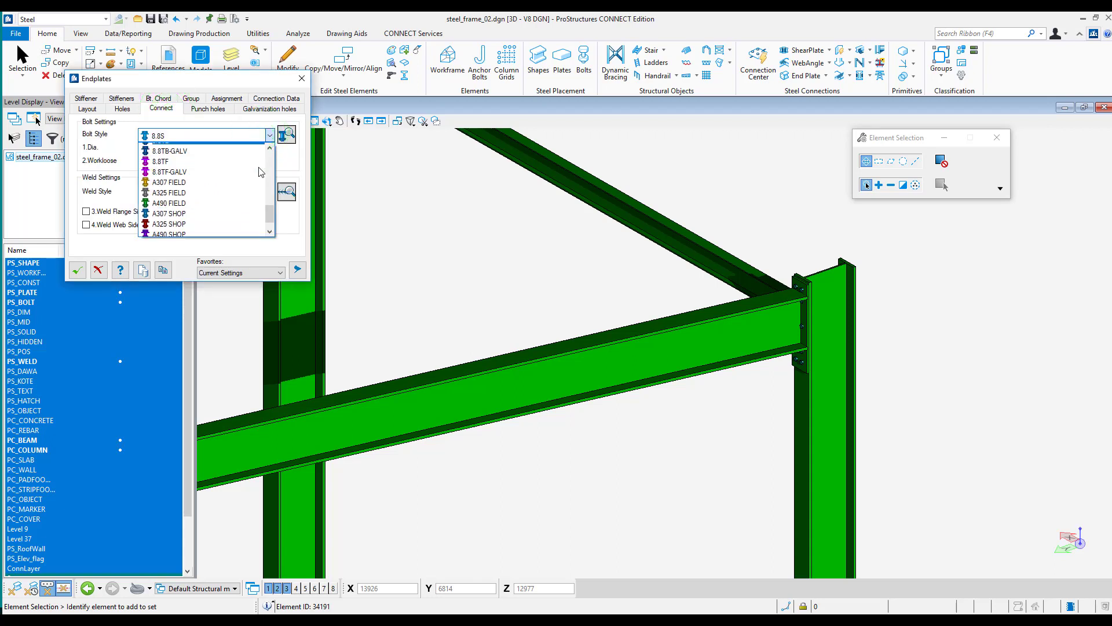
scroll(259, 189, down, 2)
drag(272, 217, 281, 193)
click(182, 181)
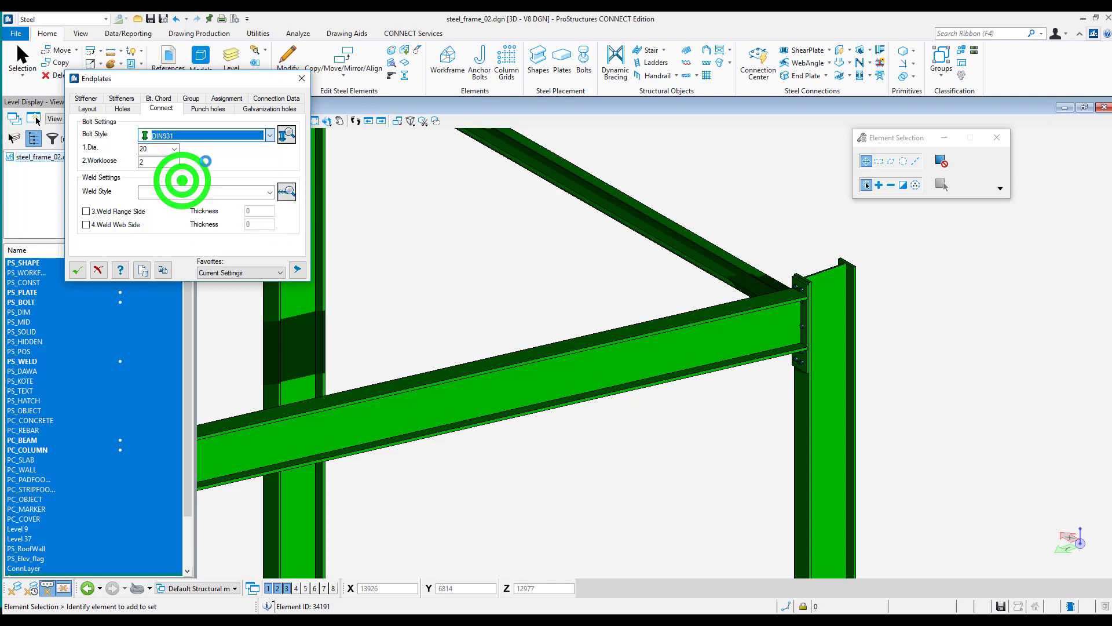
click(174, 149)
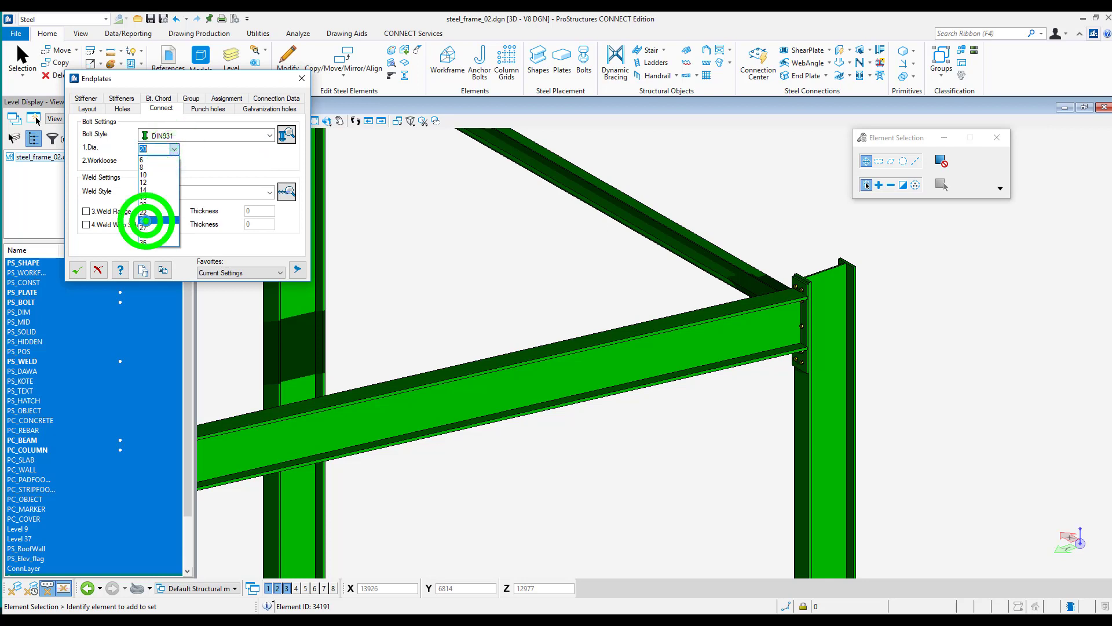
click(147, 220)
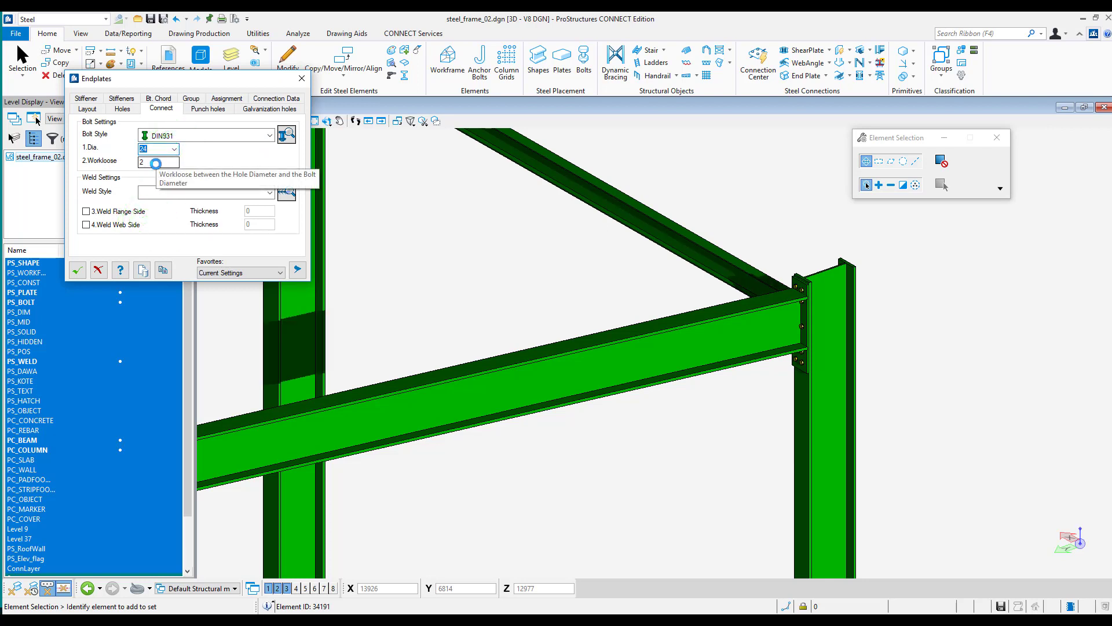
Enable flange-side welding and adjust the flange weld thickness.
click(87, 212)
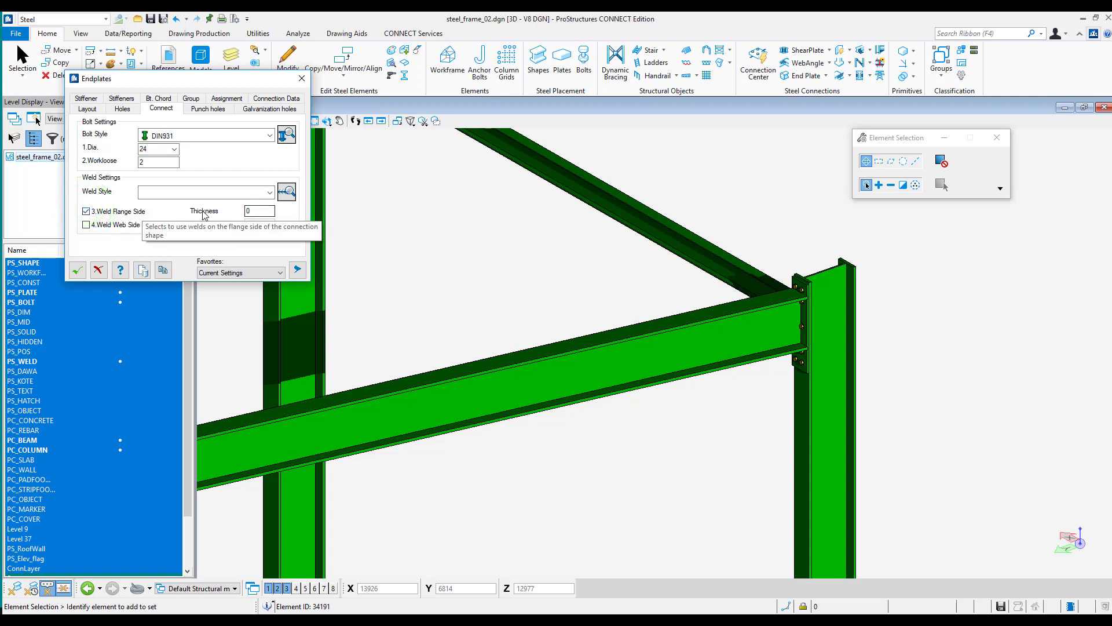
click(264, 211)
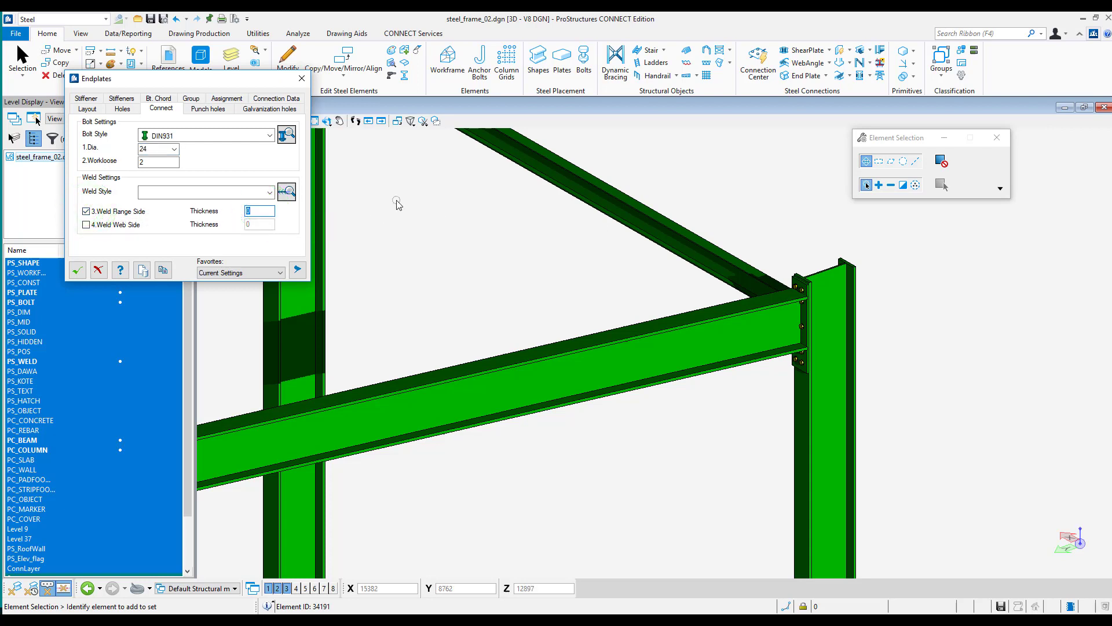
click(829, 189)
click(97, 101)
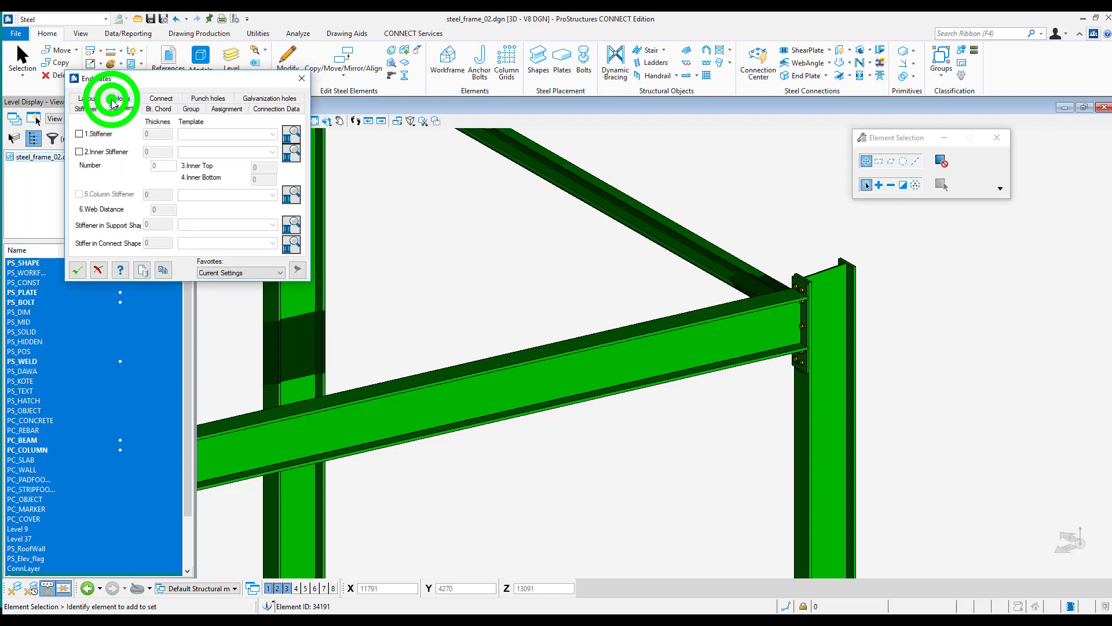
Add a stiffener to the end plate connection and set its thickness.
click(82, 135)
click(156, 134)
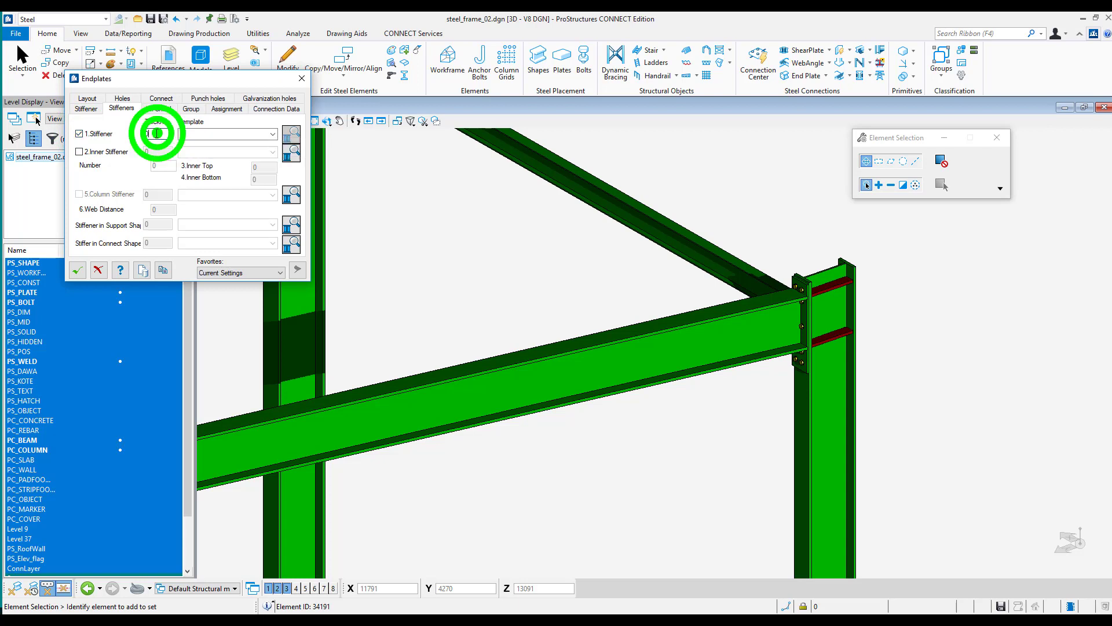
text(12)
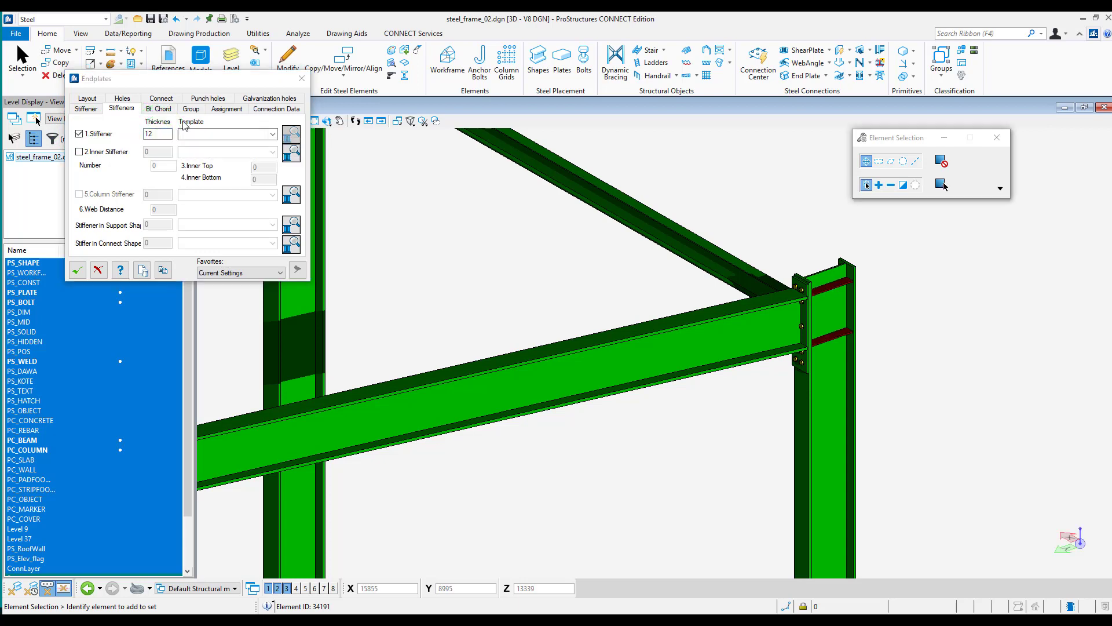
Enable a bottom haunch, 600 long with 100 cut width, and apply the connection.
click(164, 108)
click(284, 127)
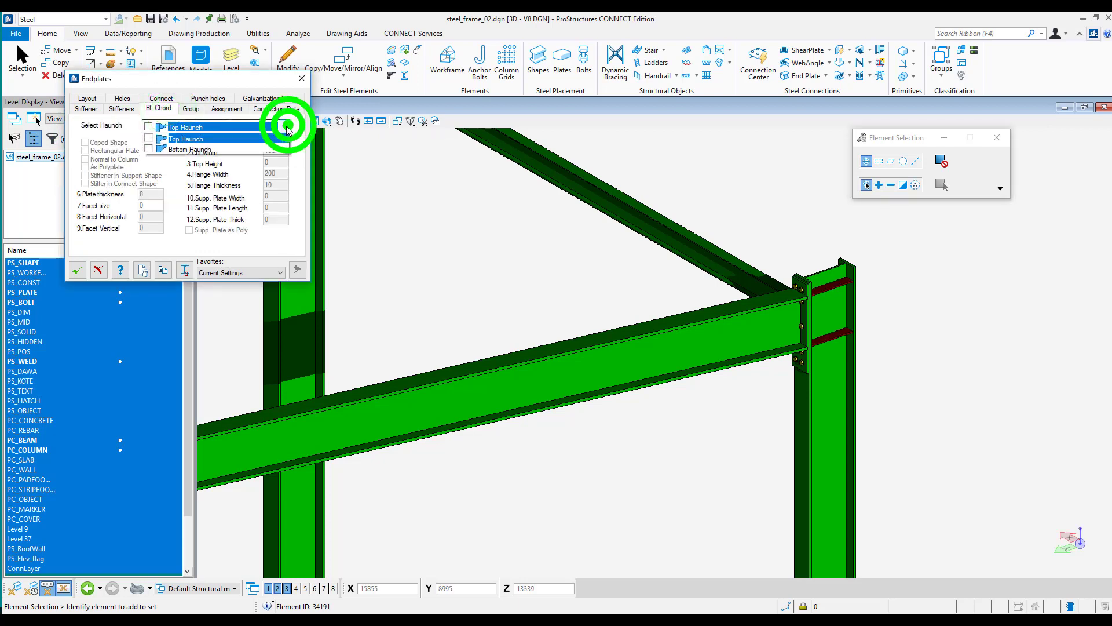
click(149, 149)
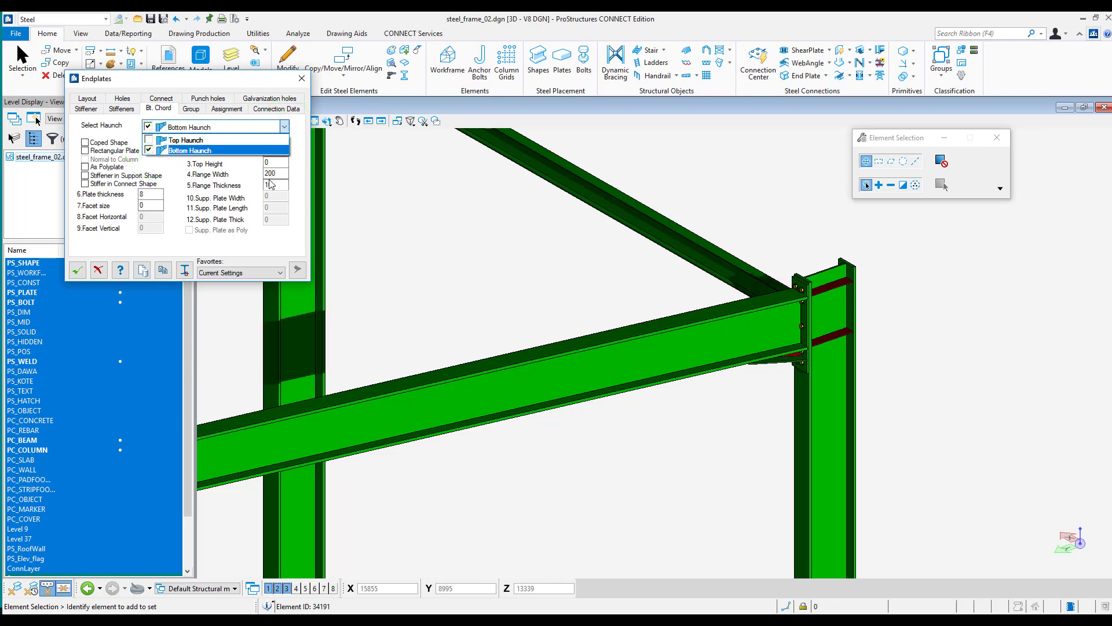
click(278, 152)
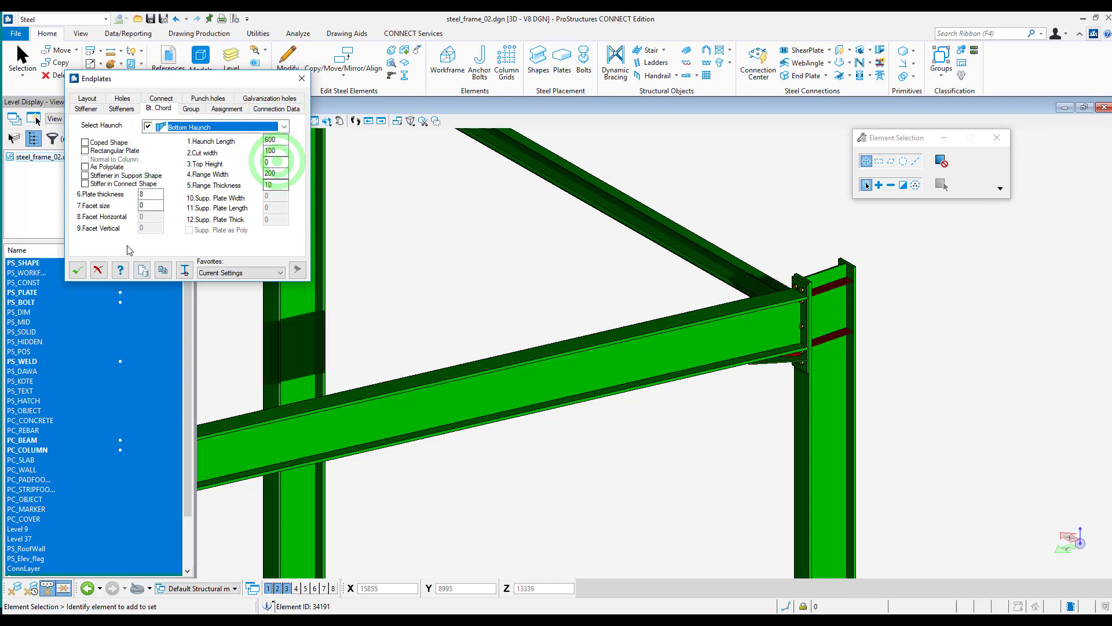
click(79, 270)
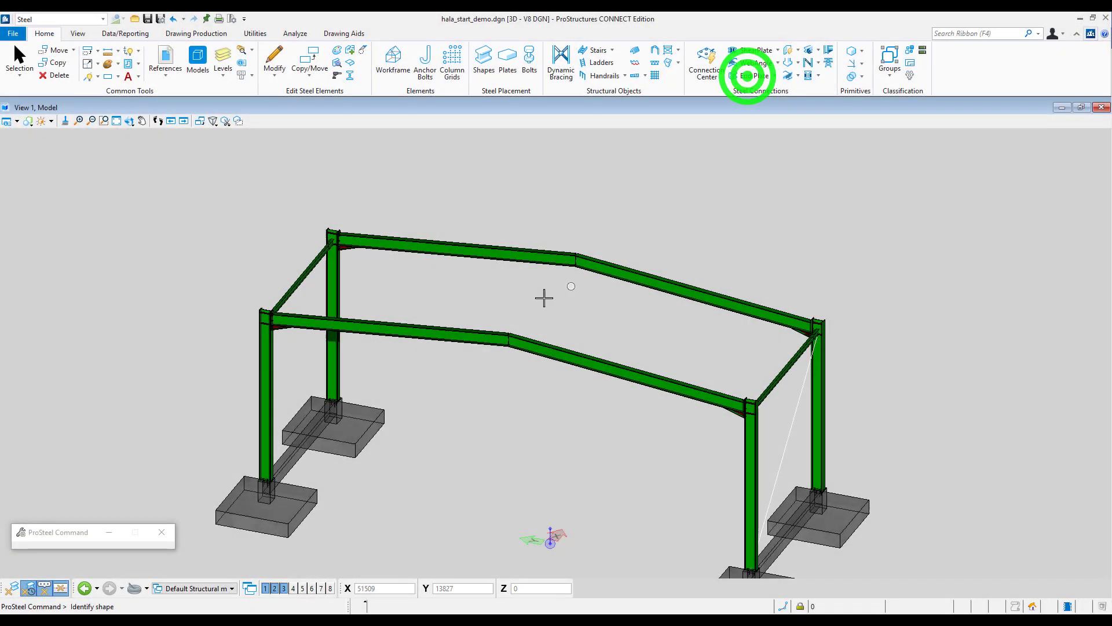
Join the two front rafter halves at the ridge using the Demo/Kalenica end plate preset.
click(491, 334)
click(525, 340)
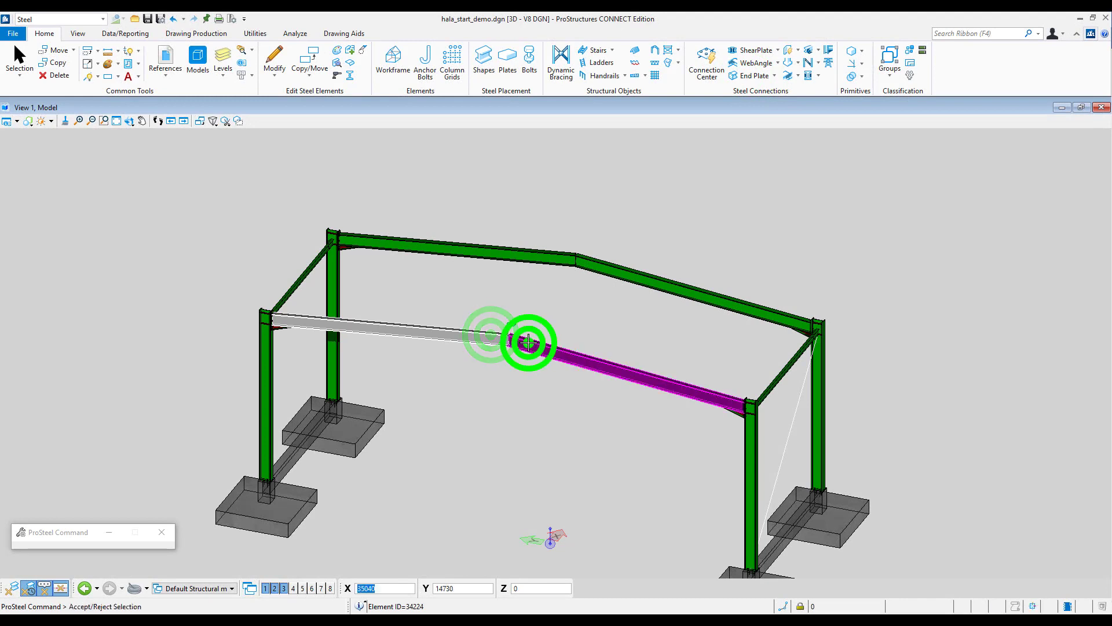
click(528, 342)
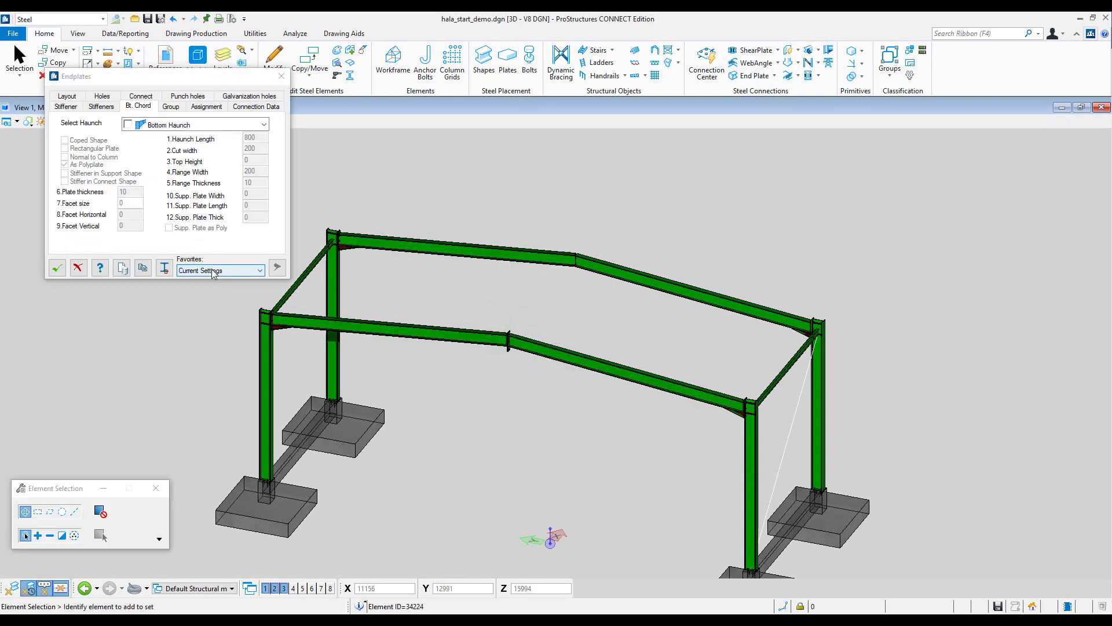
click(214, 271)
click(207, 296)
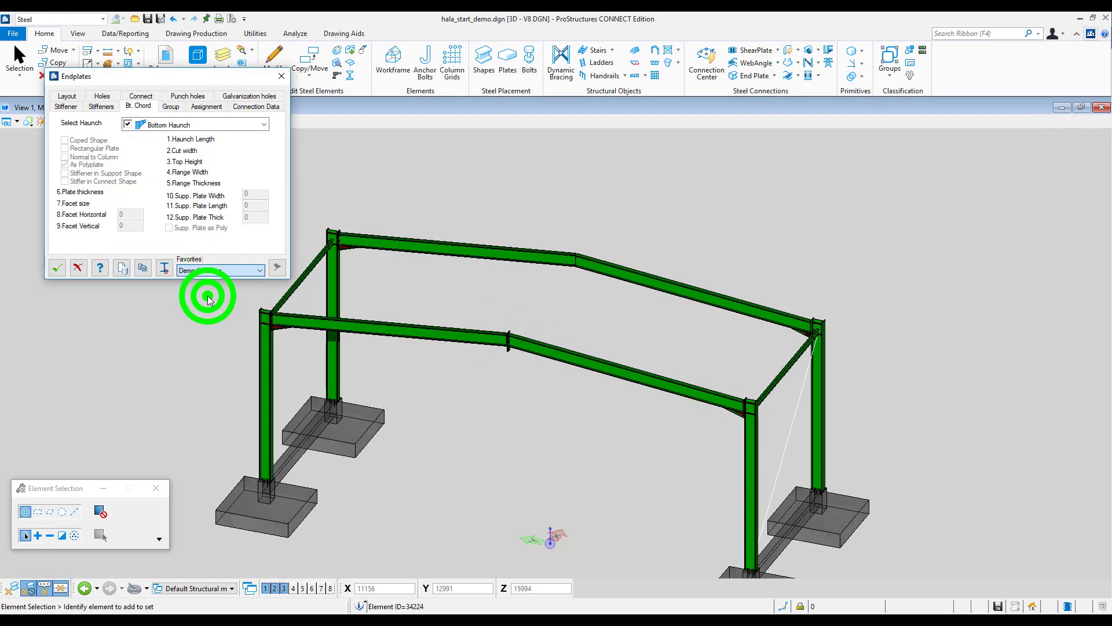
click(57, 268)
Reopen the ridge connection's Endplates settings via Change Connection.
scroll(456, 343, up, 5)
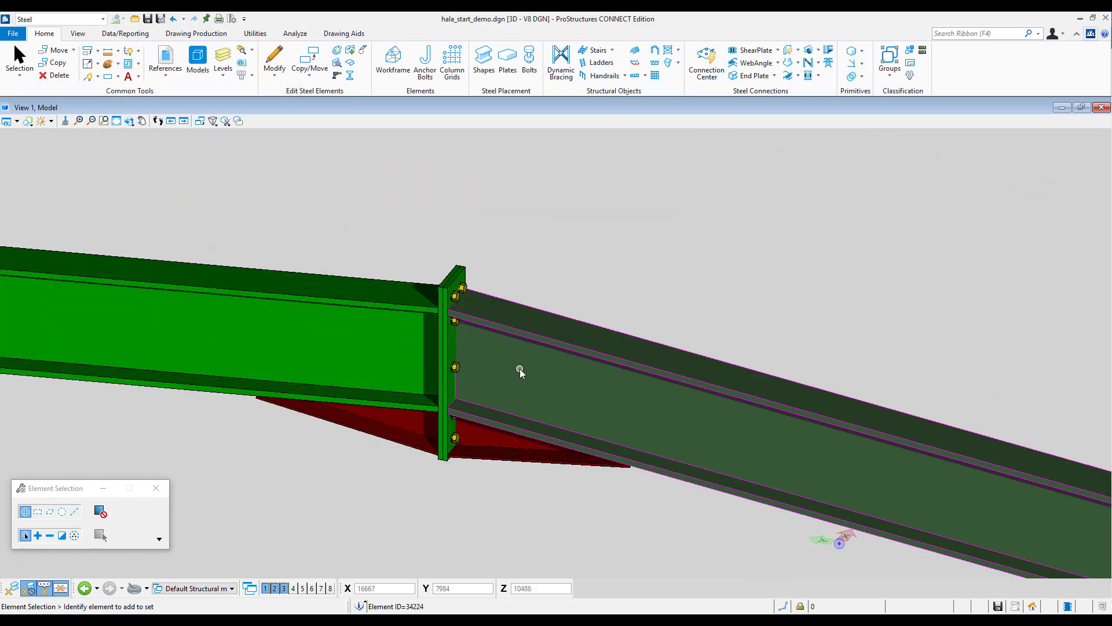
click(462, 290)
right_click(462, 290)
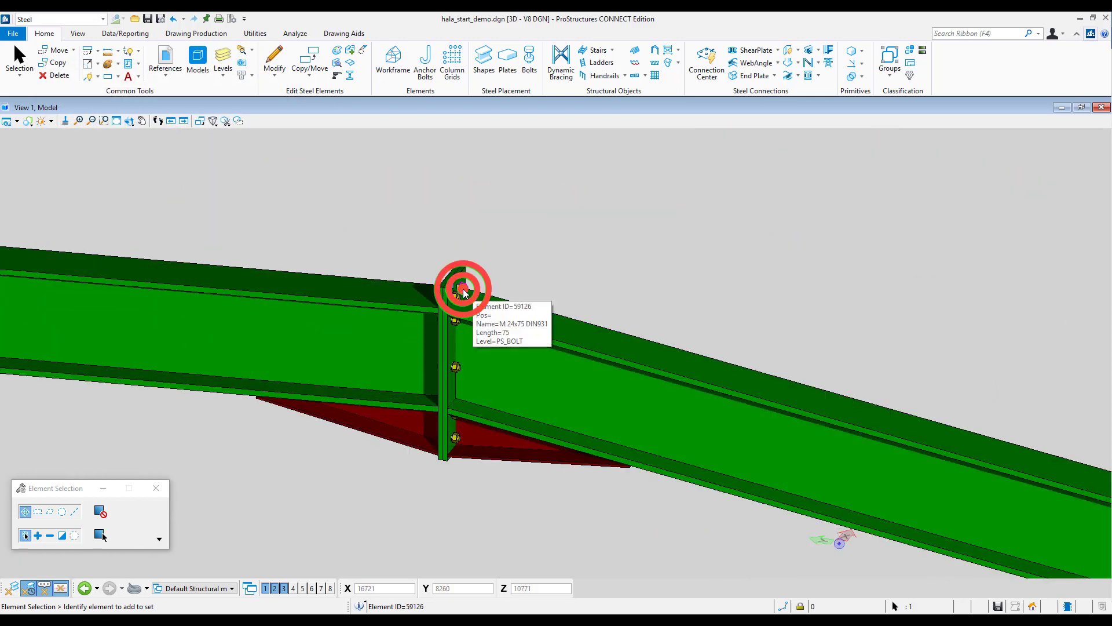
click(512, 301)
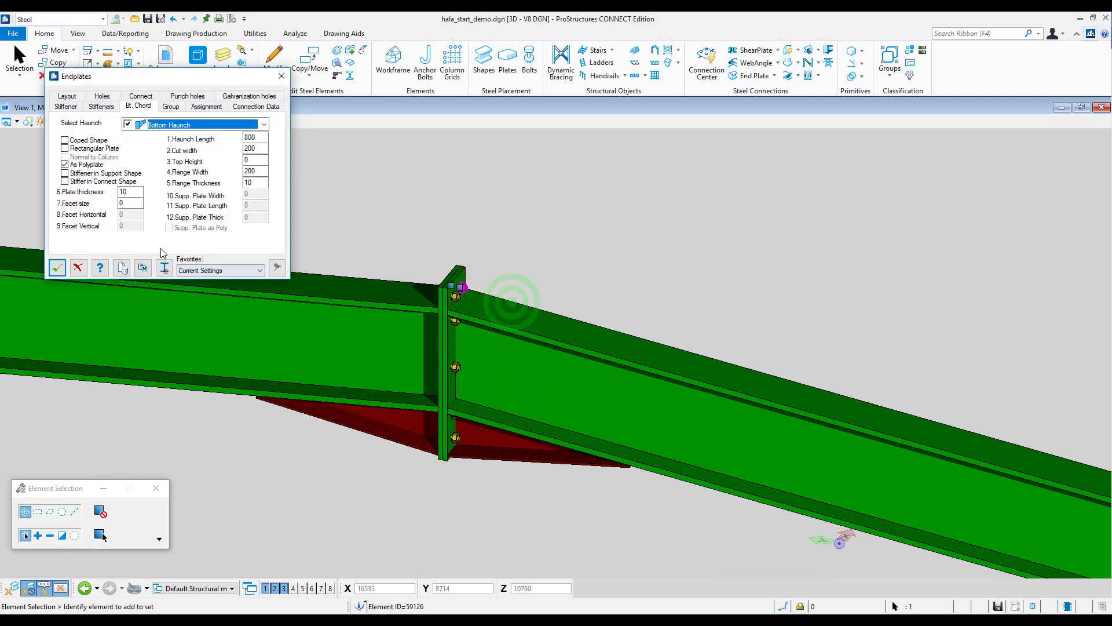
Clone the haunched ridge end plate onto the back rafter's ridge joint and view the whole frame.
click(144, 268)
right_click(632, 220)
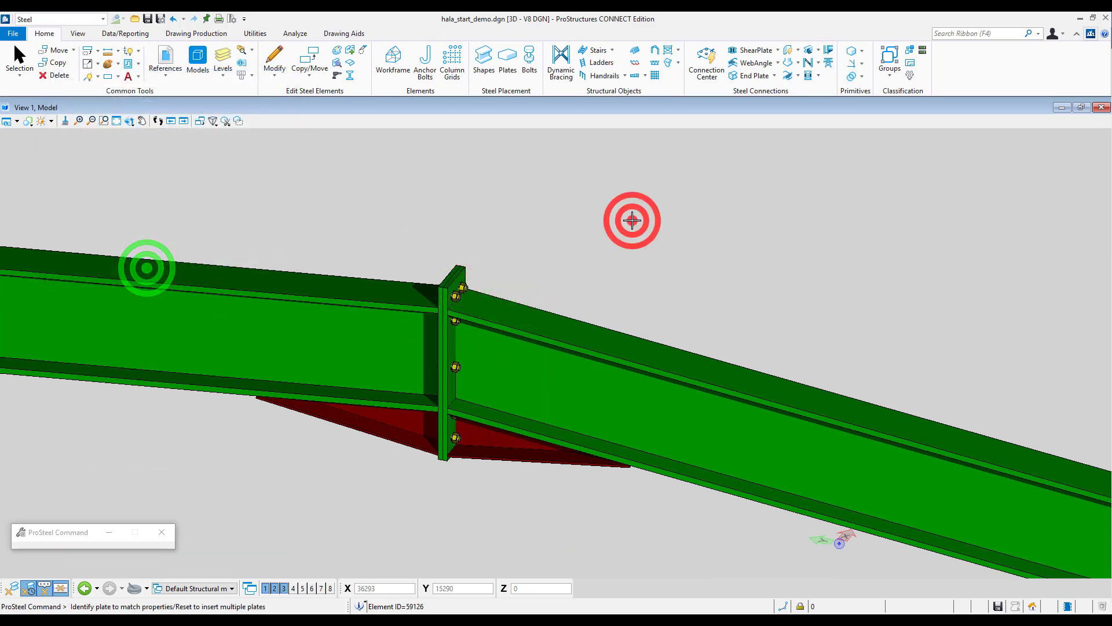
scroll(729, 198, down, 3)
scroll(729, 198, down, 3)
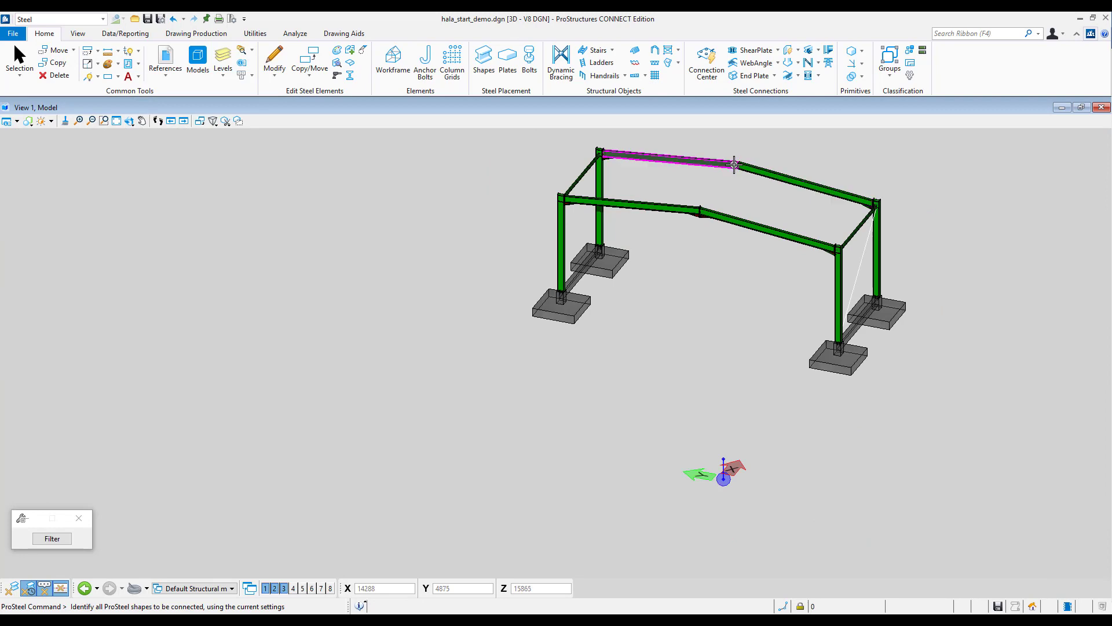
click(742, 165)
click(693, 249)
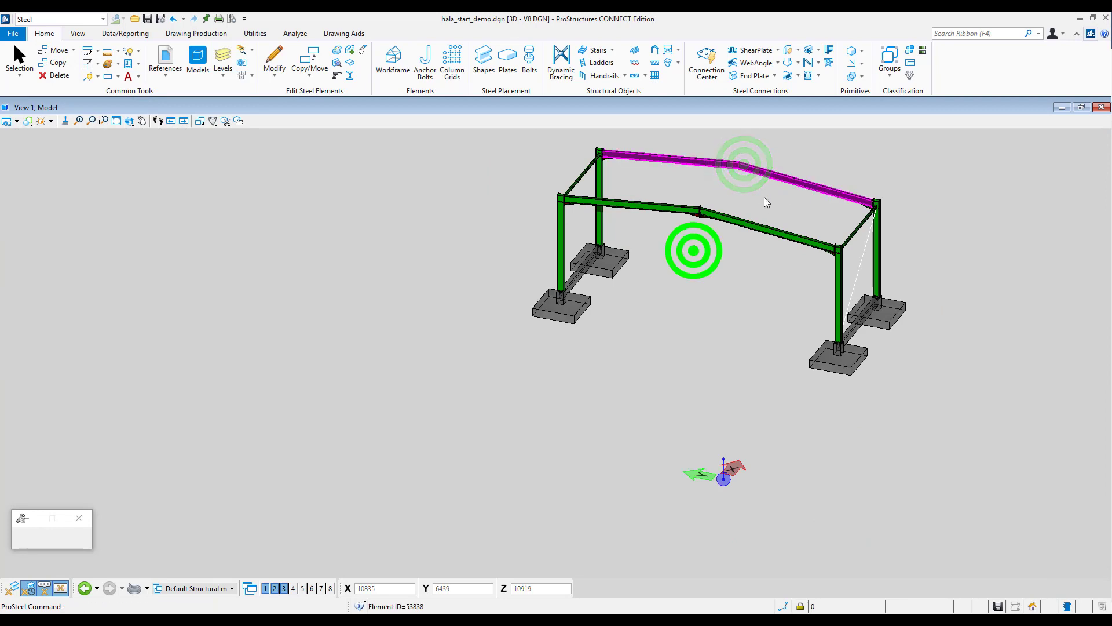
scroll(750, 168, up, 5)
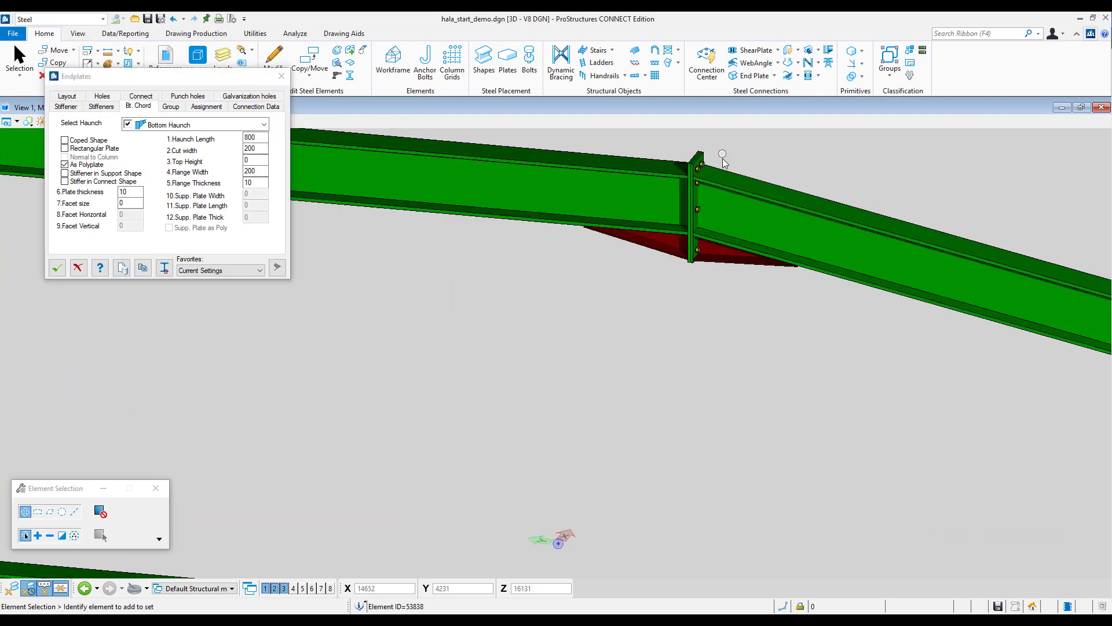
click(63, 270)
click(457, 290)
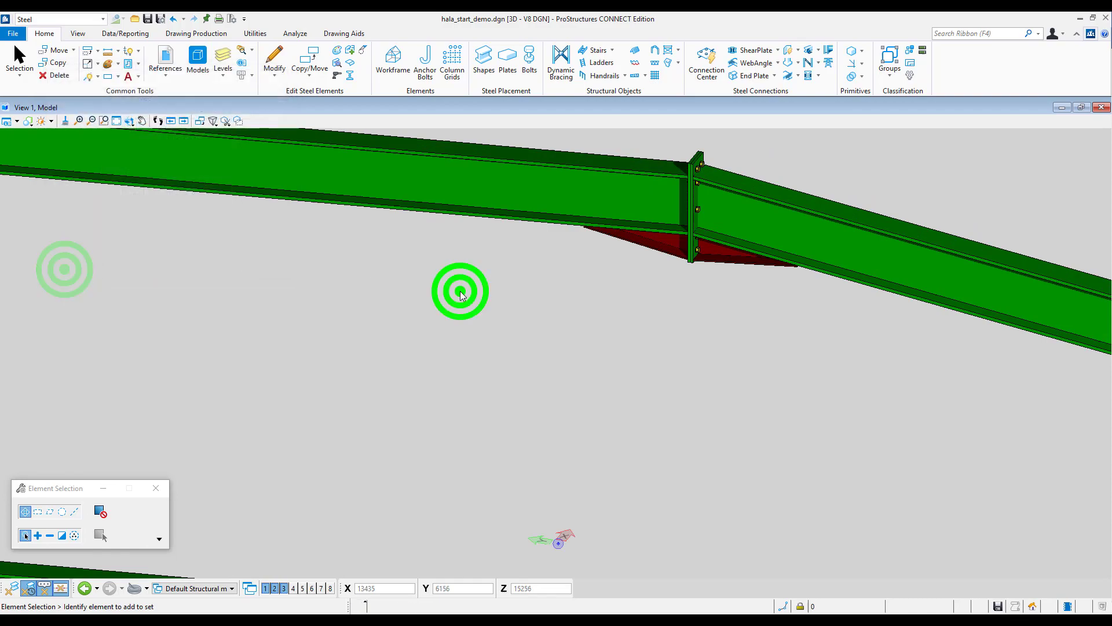
scroll(475, 301, down, 5)
middle_drag(486, 315, 596, 260)
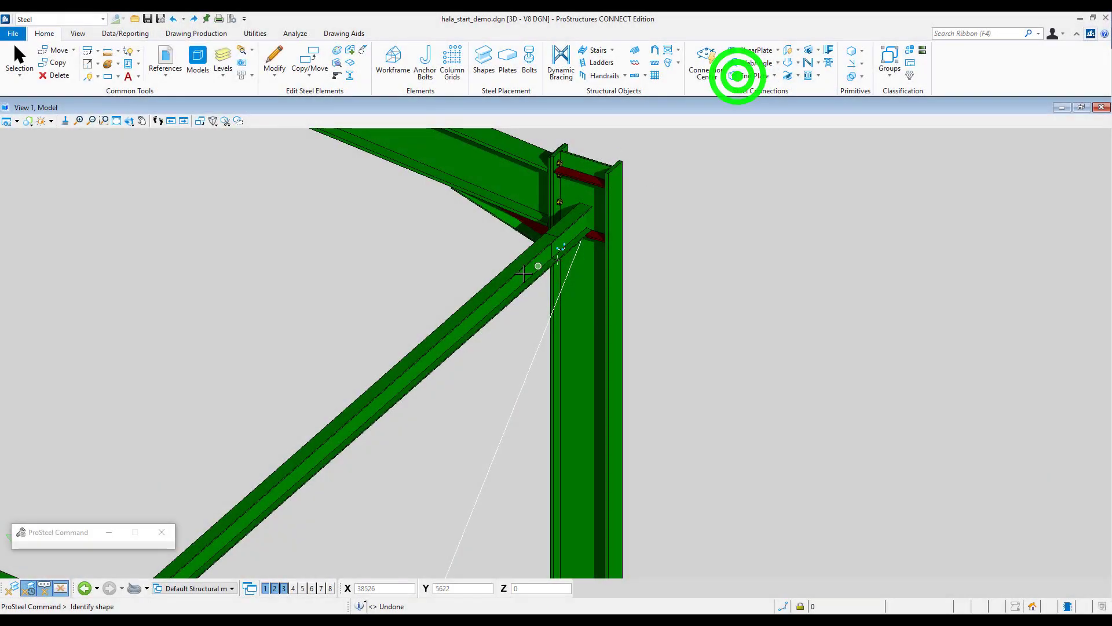
Connect the diagonal brace to the column with an end plate from a Demo favorites preset.
click(516, 269)
click(521, 273)
click(563, 236)
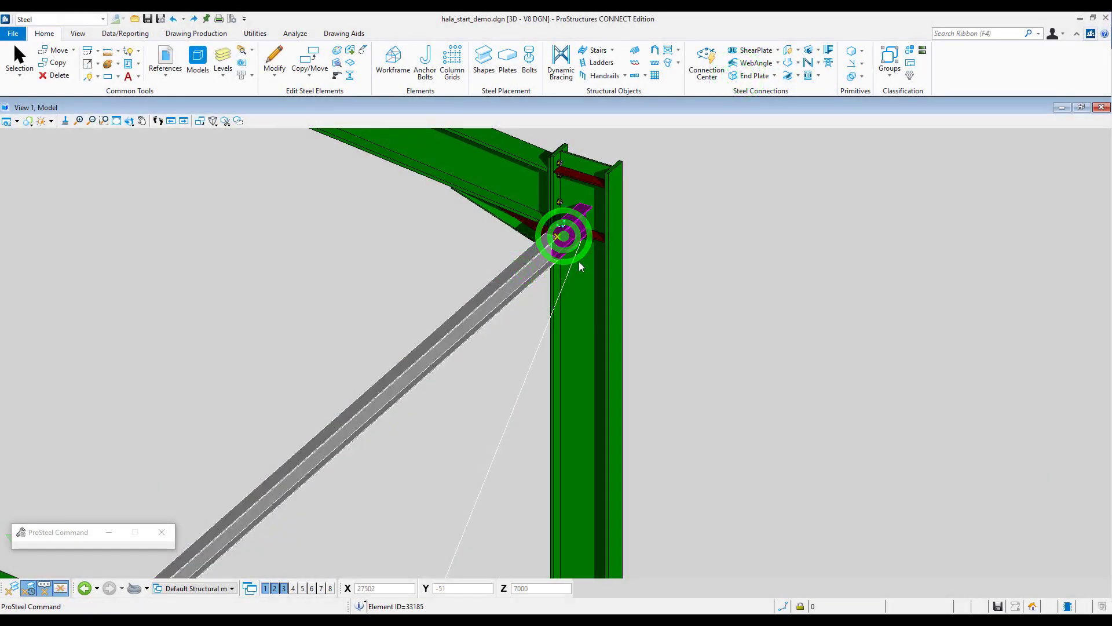
click(203, 270)
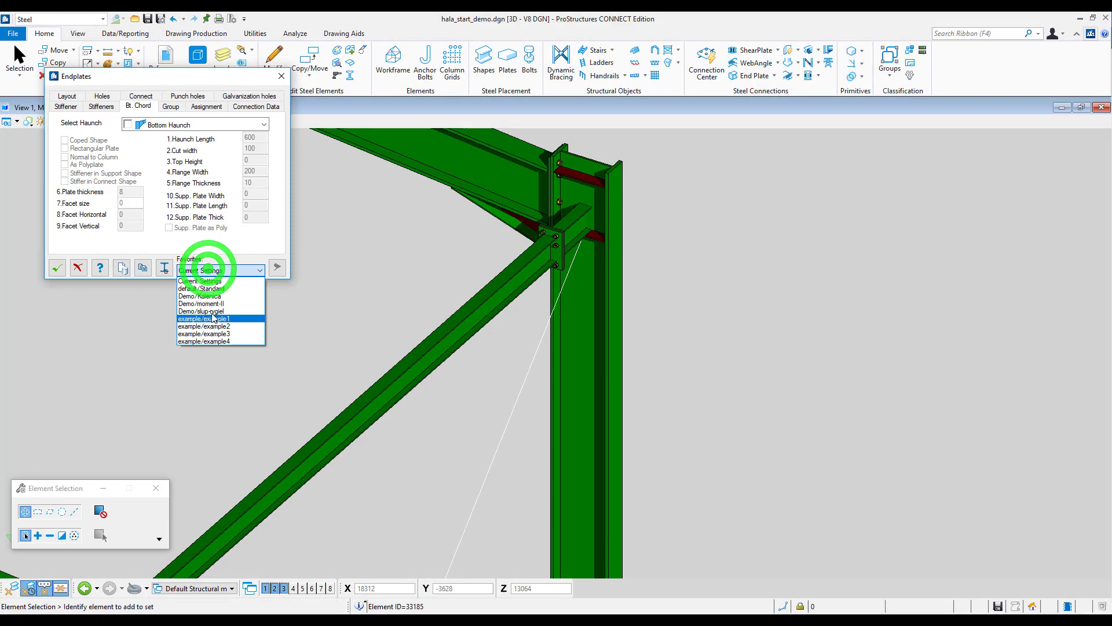
click(212, 303)
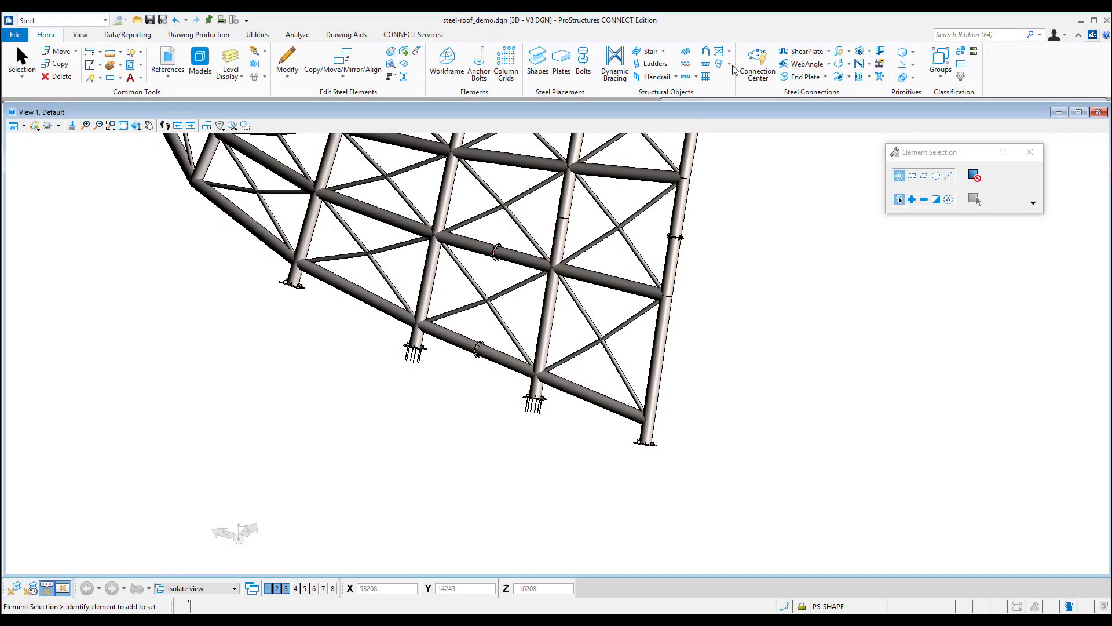
Choose the Pipe Flange splice from Connection Center and pick the lower round tube segment.
click(754, 58)
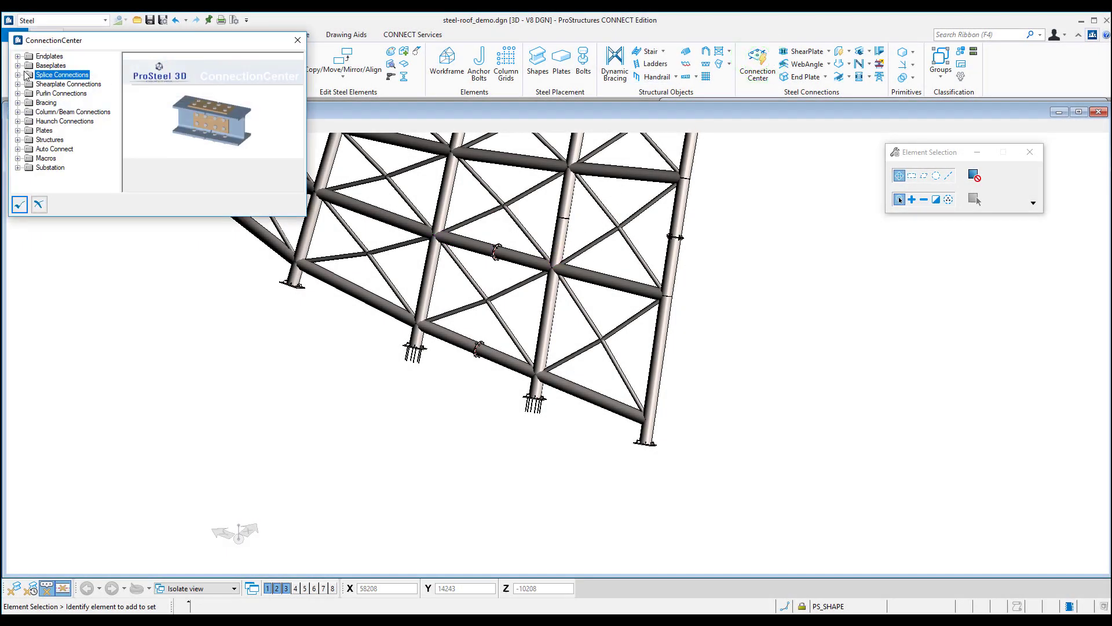
click(18, 75)
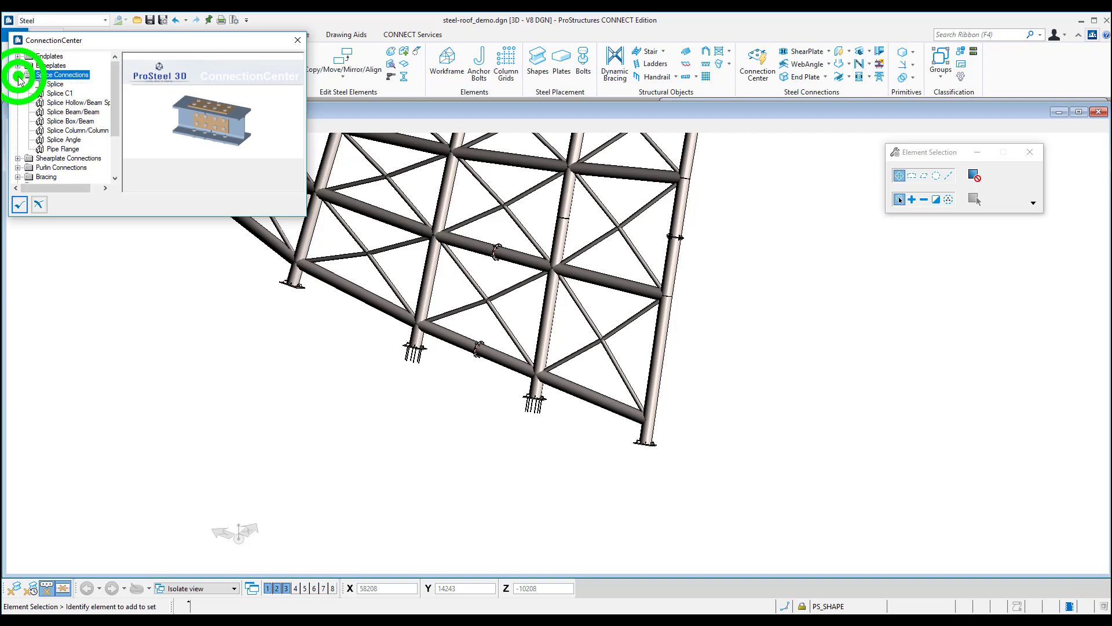
click(60, 149)
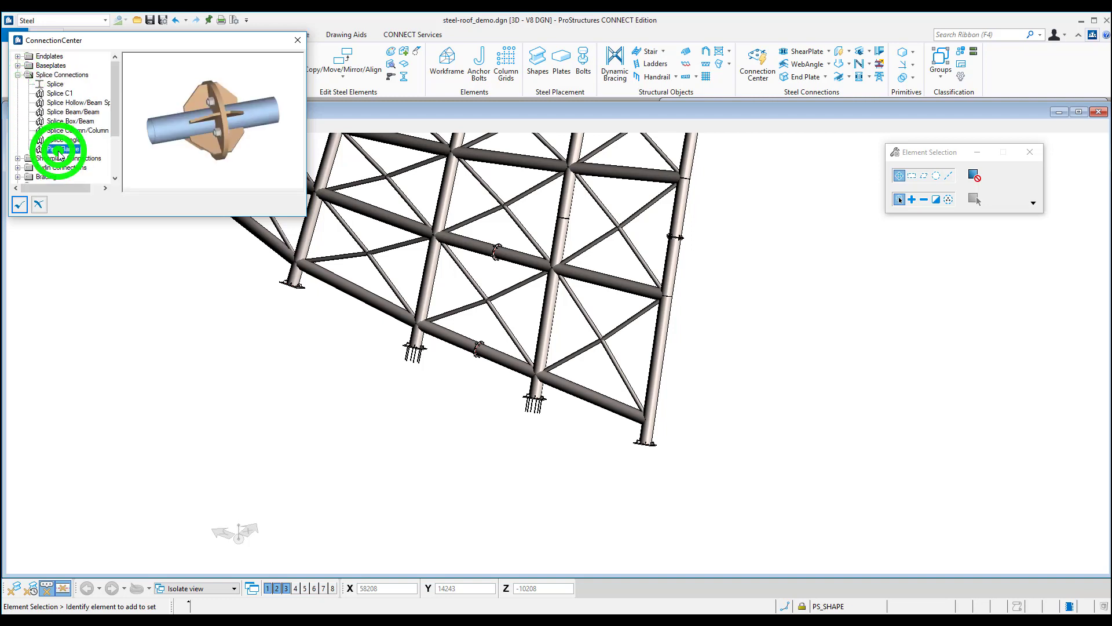
click(20, 205)
click(563, 223)
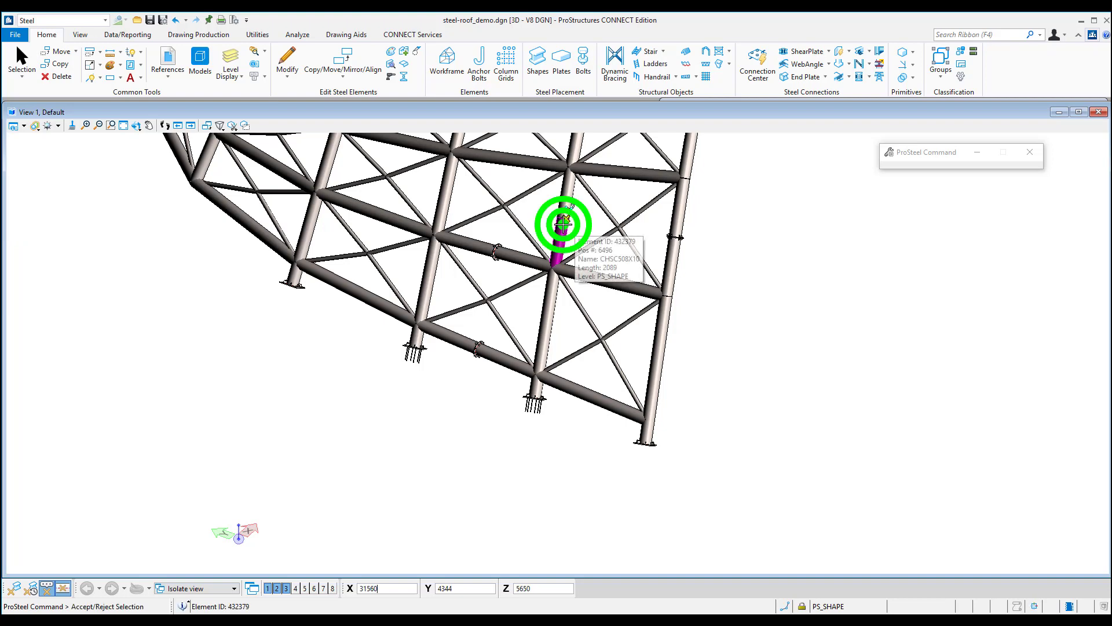
click(562, 224)
Pick the upper tube segment to join and bring the upper flange into view.
click(562, 204)
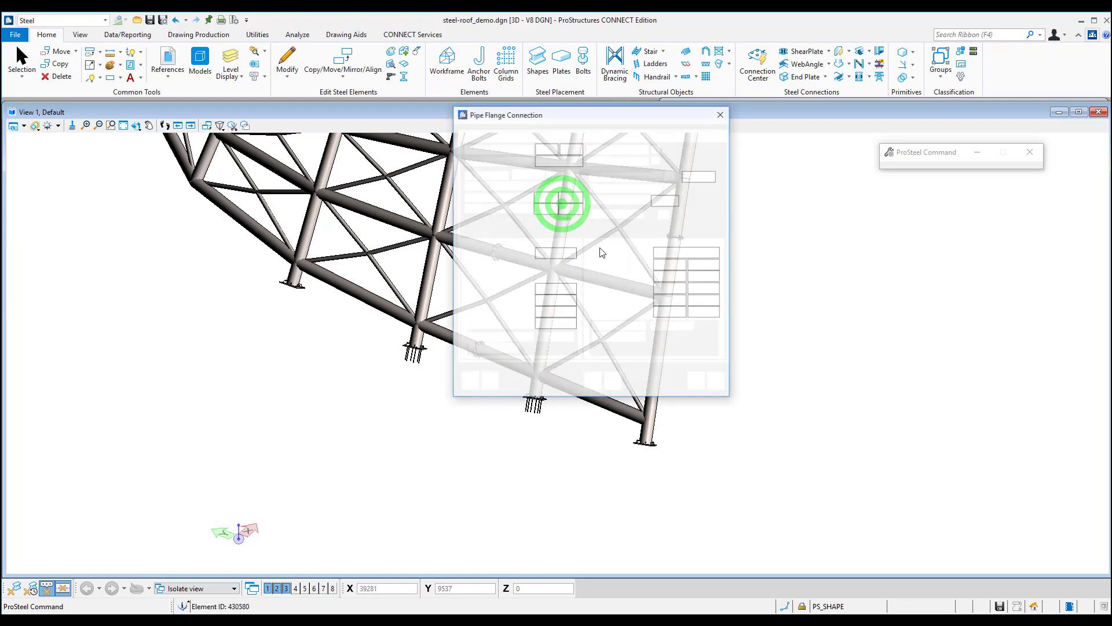
scroll(600, 249, up, 5)
middle_drag(467, 225, 629, 258)
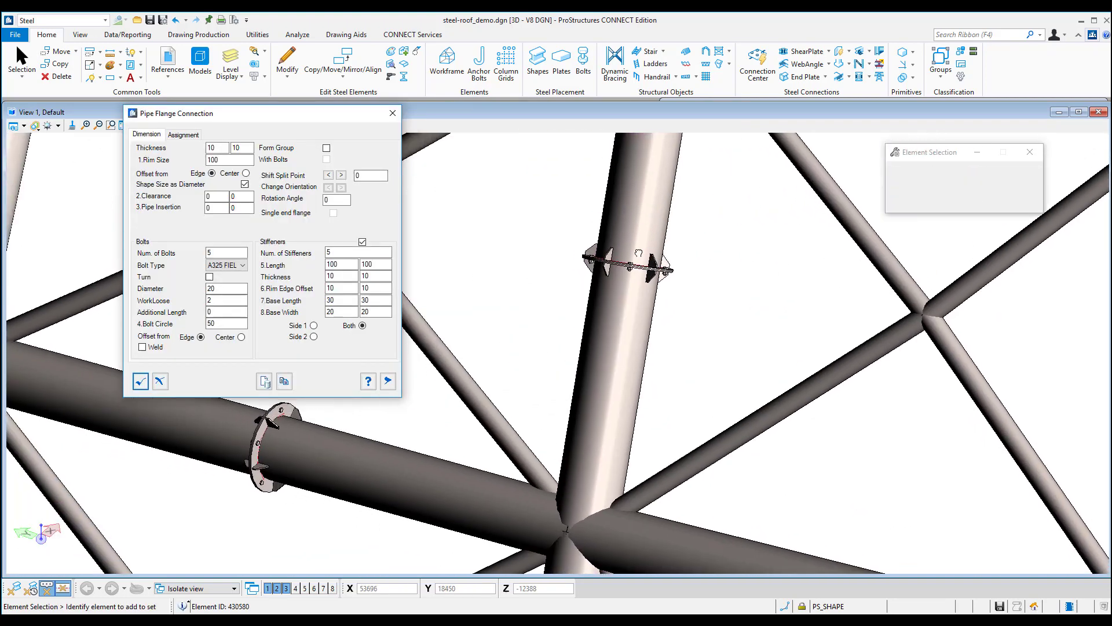
scroll(631, 262, up, 4)
drag(307, 114, 344, 152)
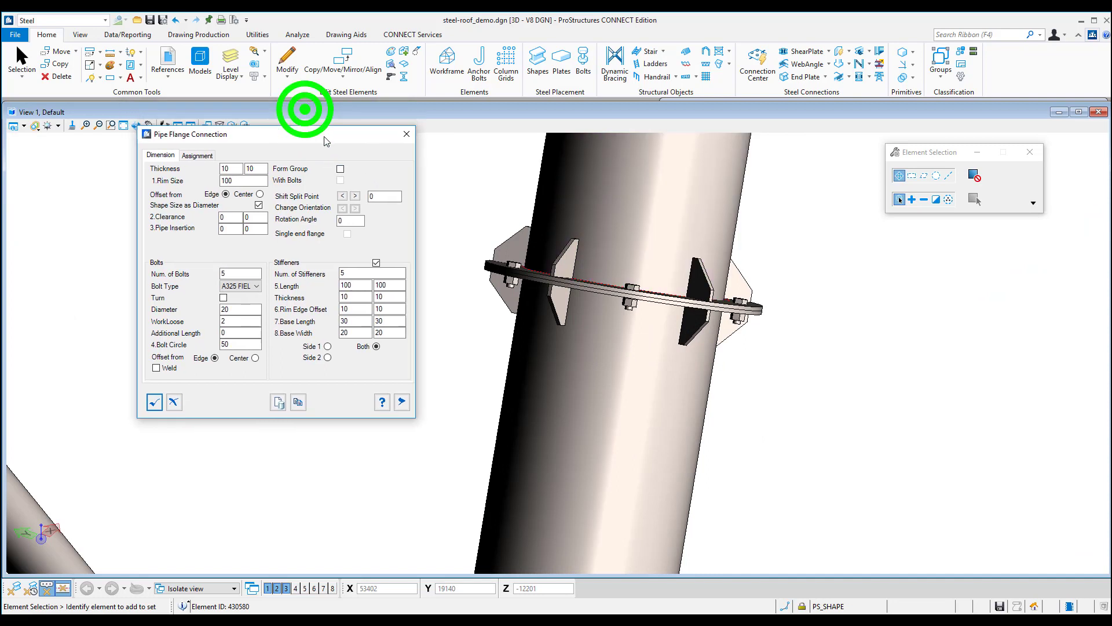
Set the pipe flange to 6 bolts of diameter 24, then select the stiffener length value.
double_click(253, 290)
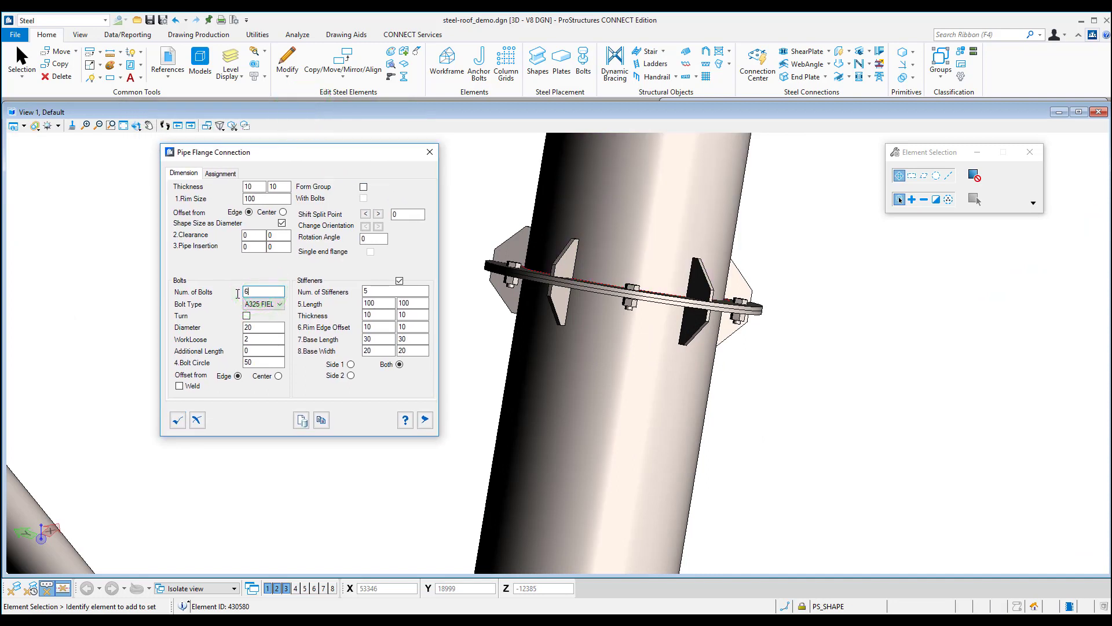
text(6)
double_click(257, 328)
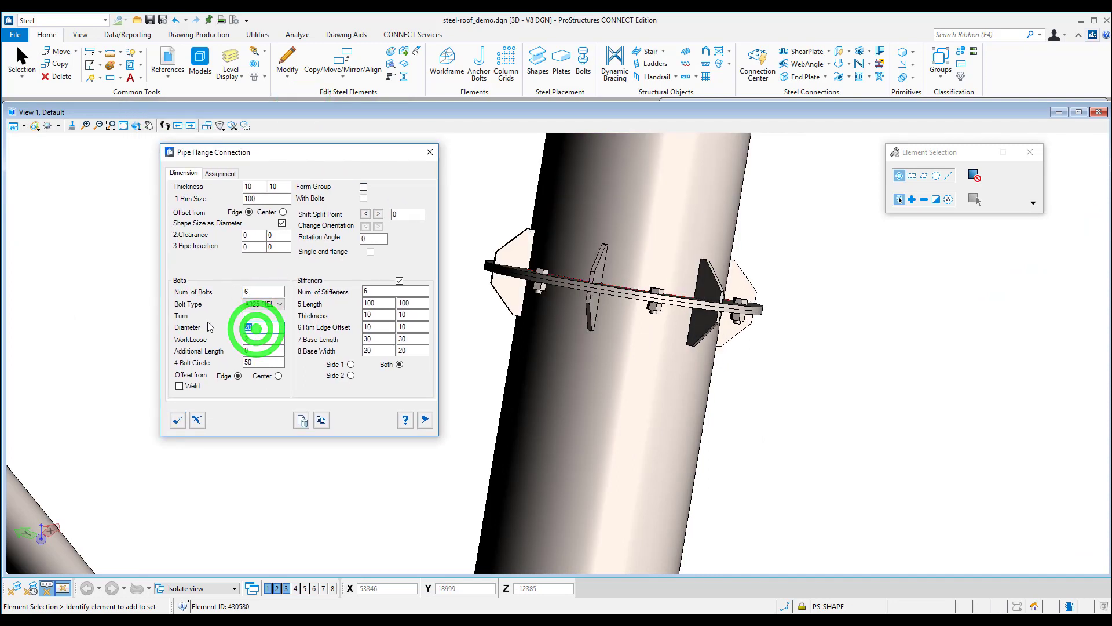
text(24)
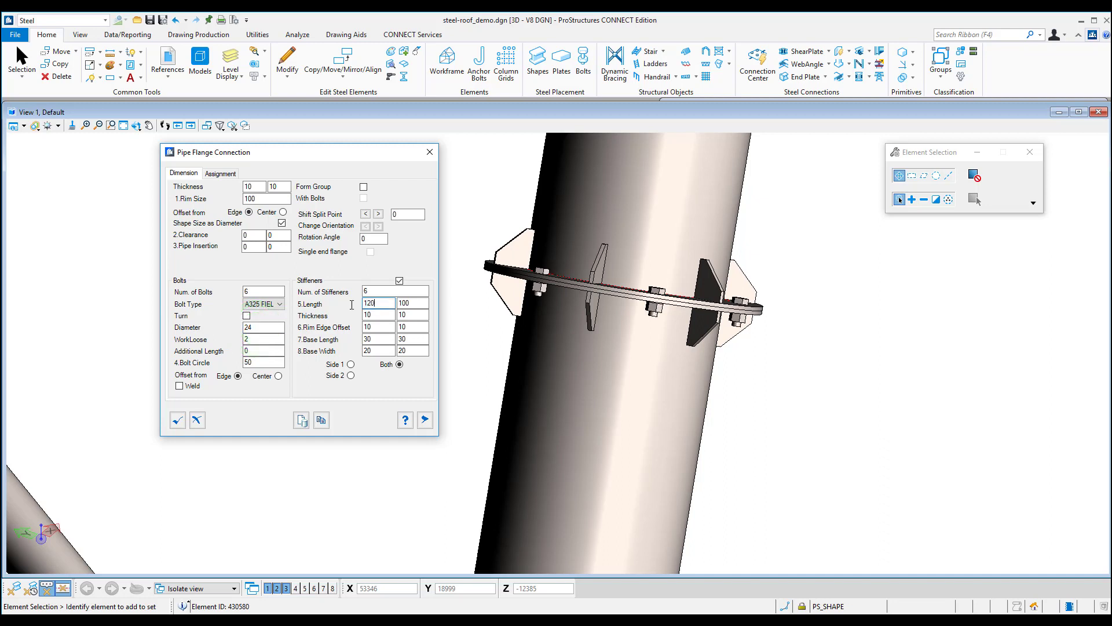
double_click(409, 303)
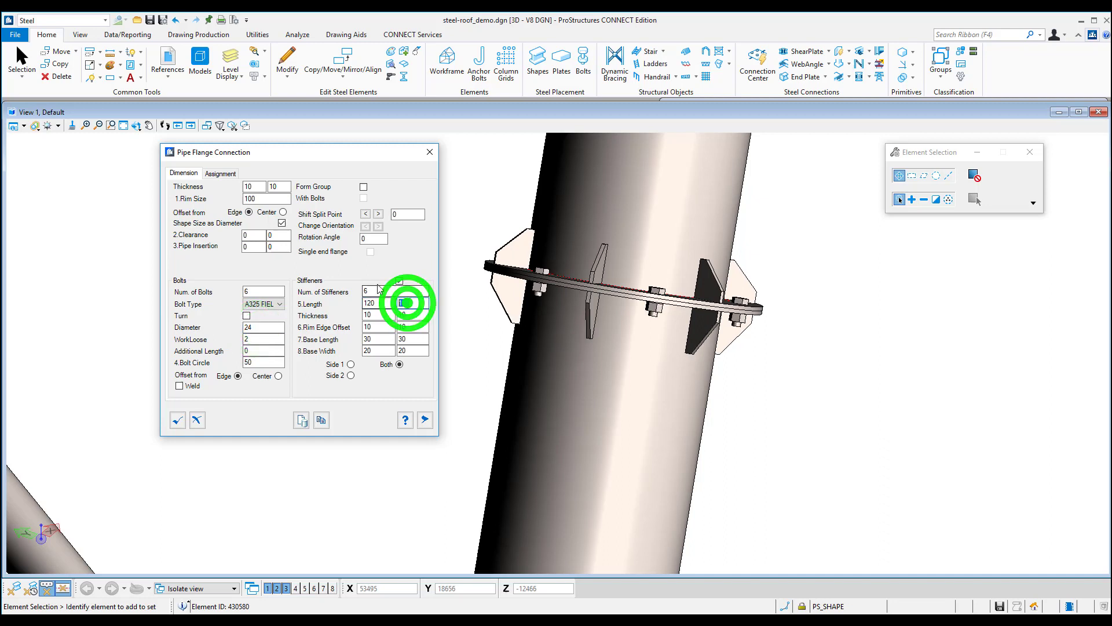